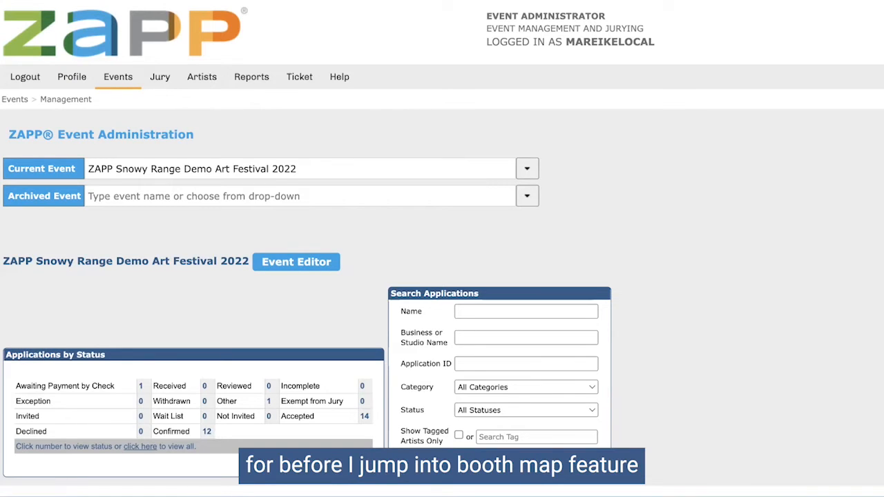
List the event's accepted applications and examine their booth number column and the options below the list
click(365, 418)
scroll(287, 299, down, 3)
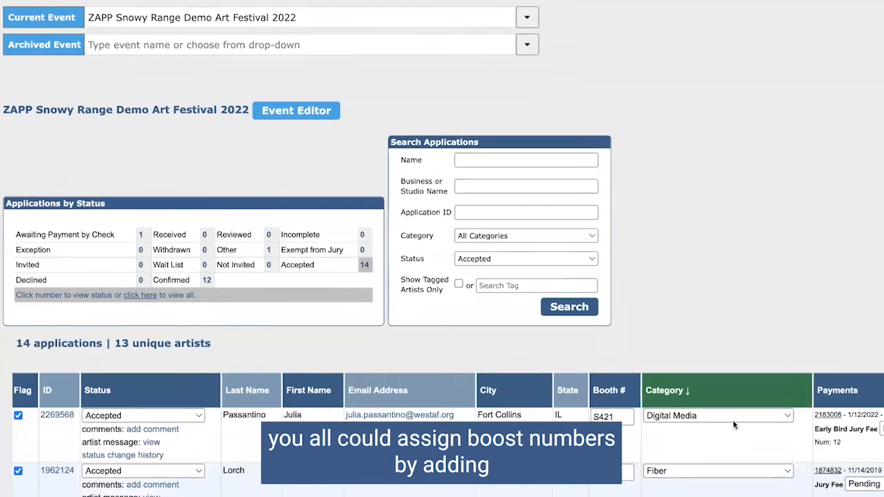
click(617, 472)
scroll(666, 477, down, 6)
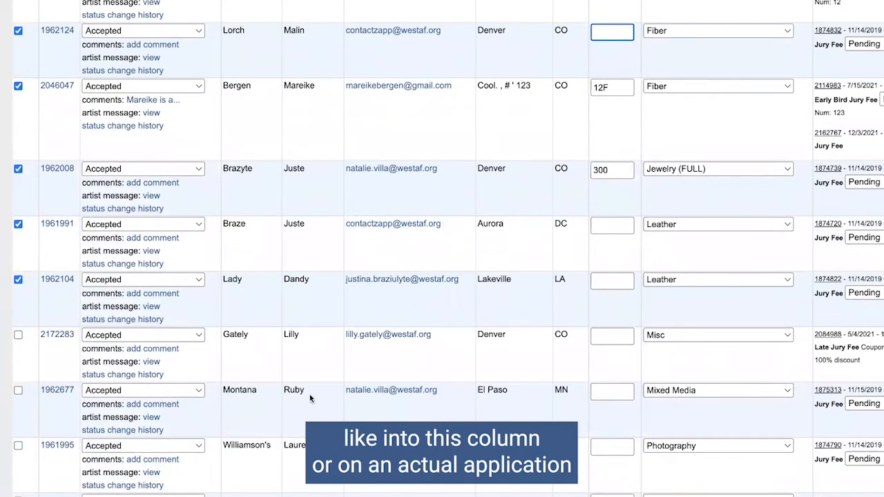
scroll(670, 475, up, 2)
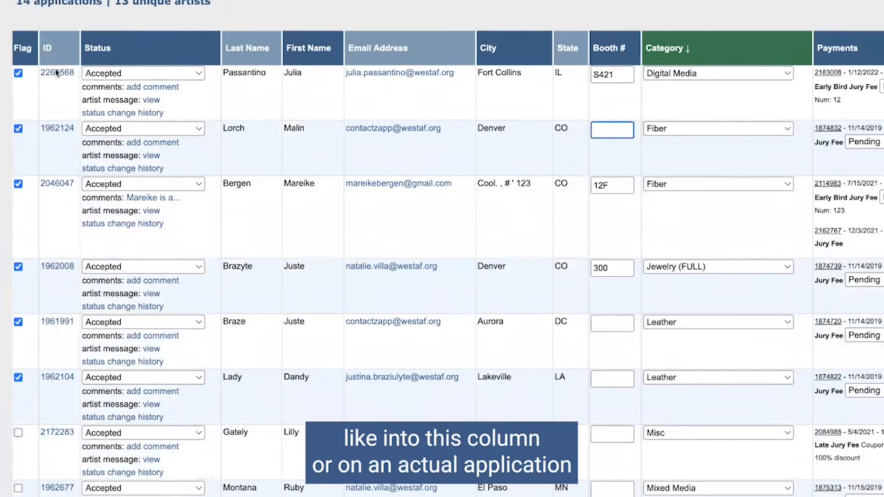
scroll(609, 234, up, 2)
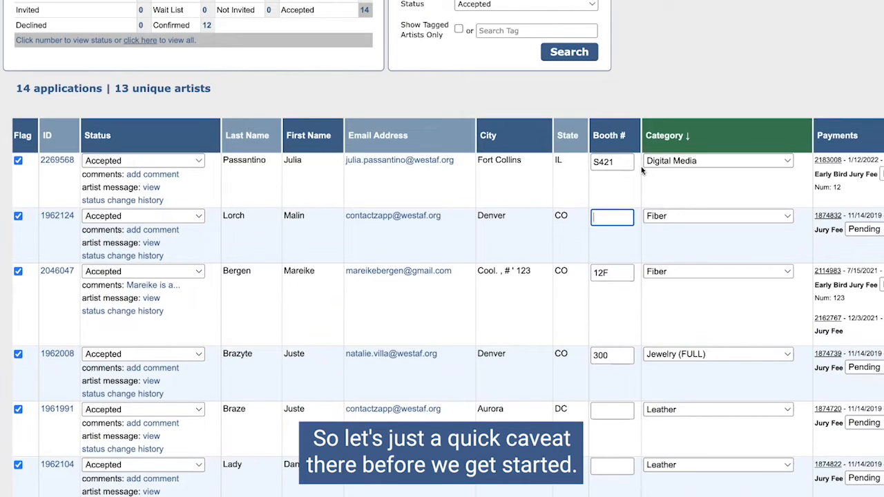
click(262, 1)
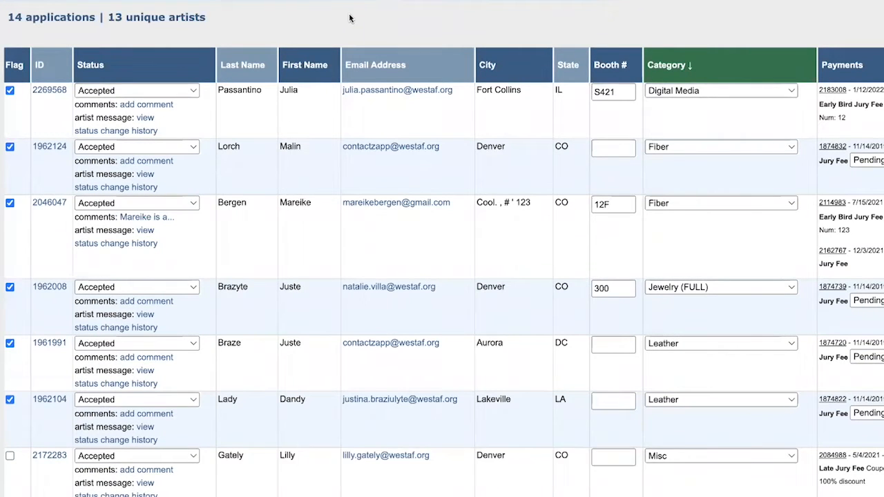
scroll(558, 138, down, 10)
scroll(553, 421, up, 1)
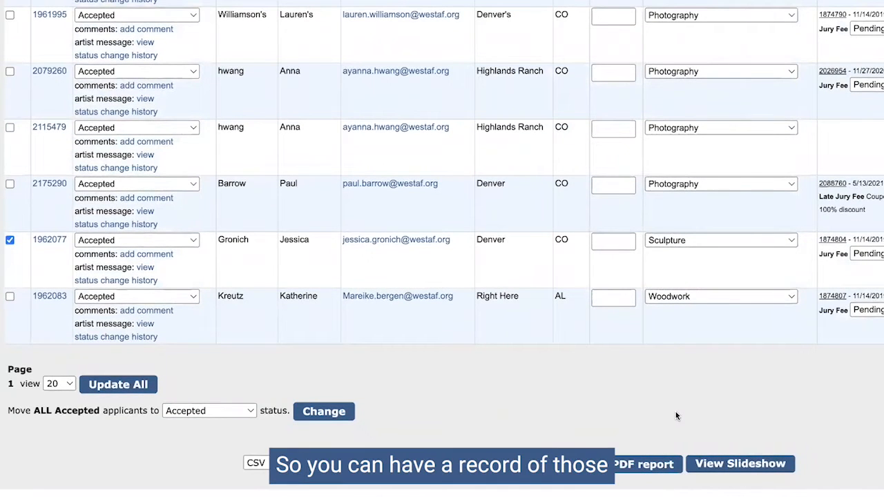
scroll(371, 345, up, 10)
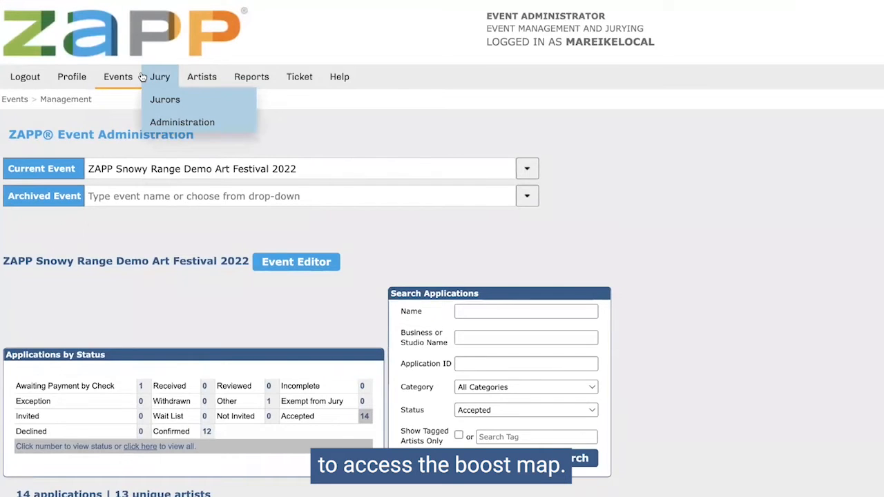
Open Booth Management for the event, check the booth map file requirements, and upload the booth map
mouse_move(125, 77)
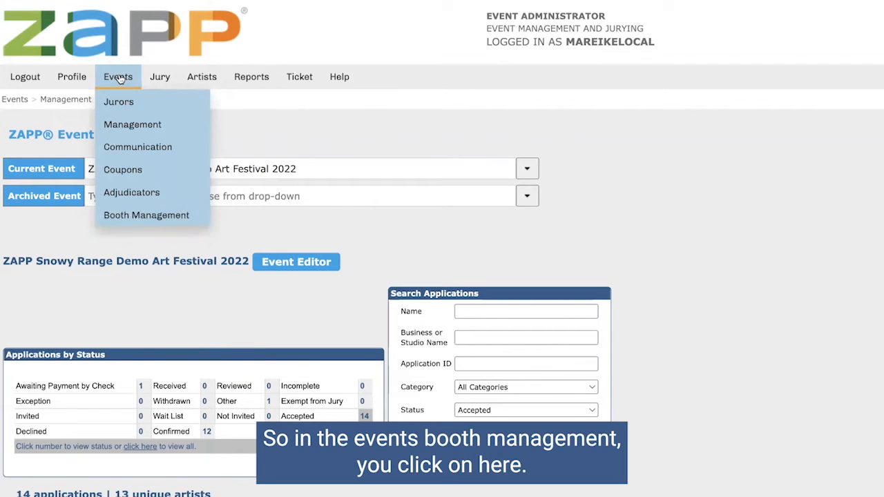
click(114, 216)
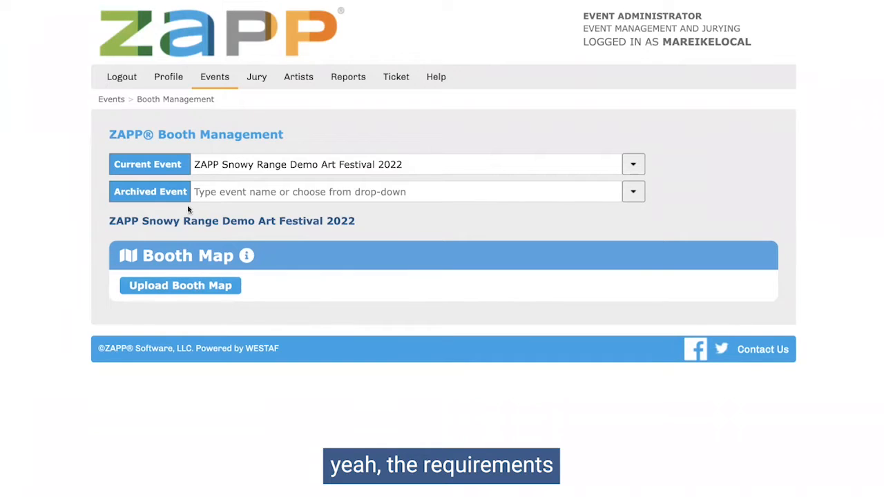
mouse_move(248, 258)
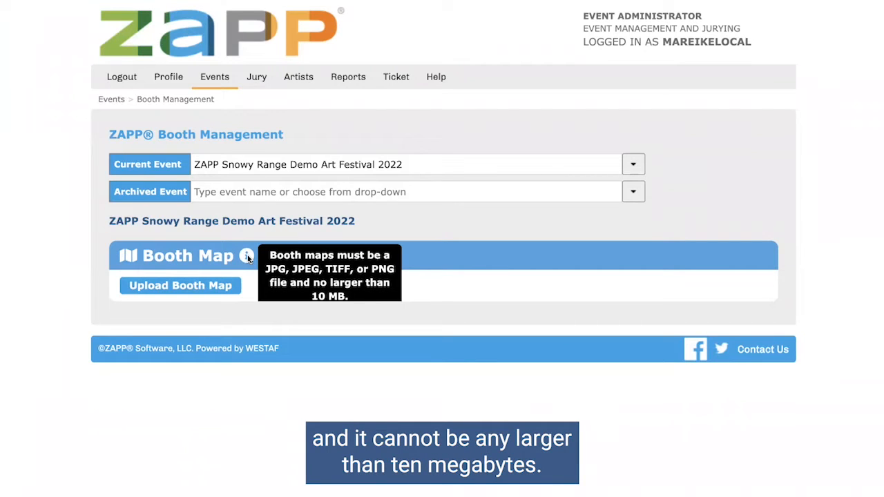
click(181, 286)
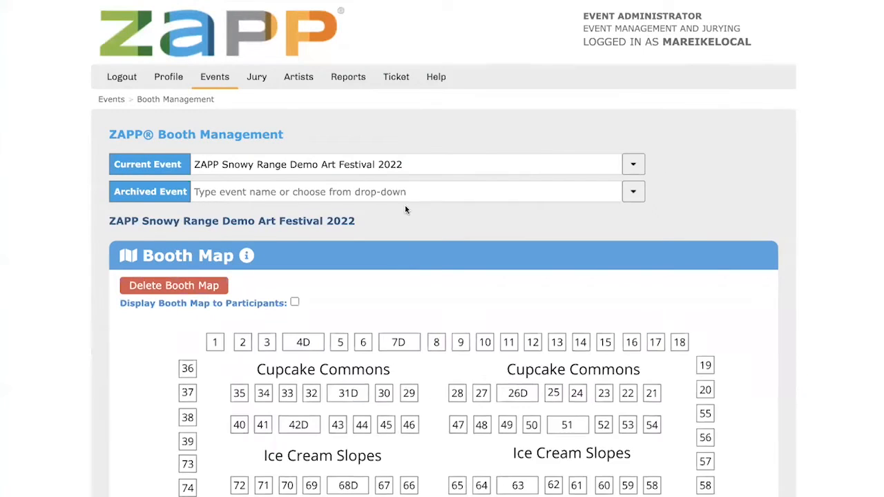
Place a booth assignment pin on space 1 of the booth map and set its booth number to 1
scroll(406, 210, down, 2)
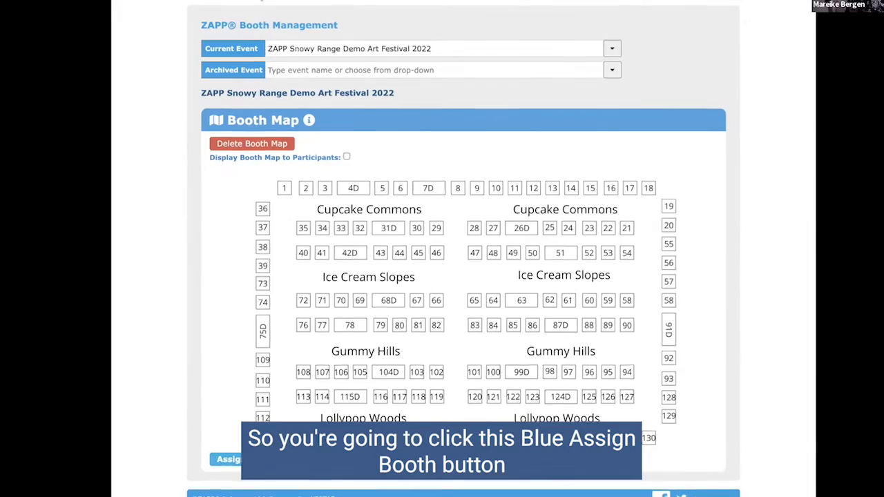
click(263, 440)
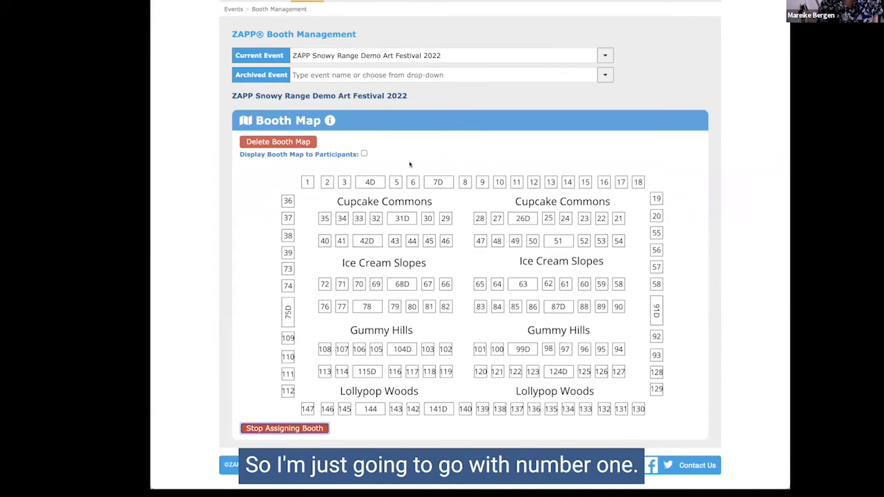
click(308, 181)
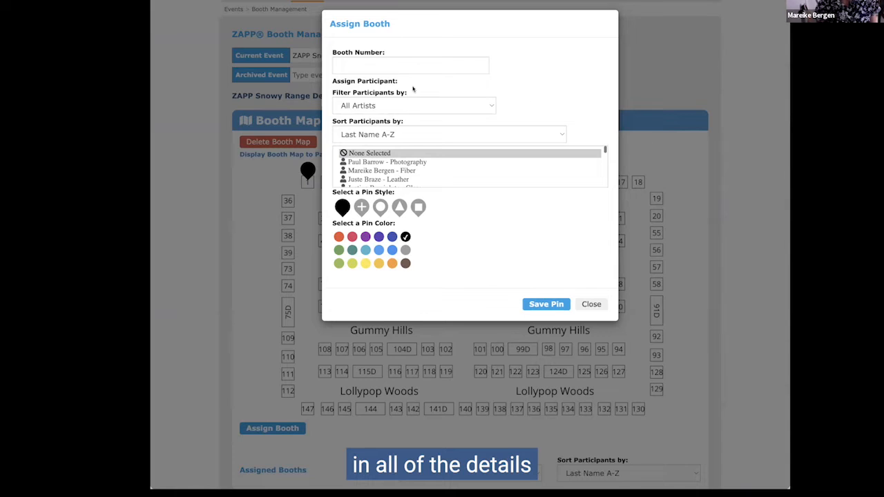
click(368, 65)
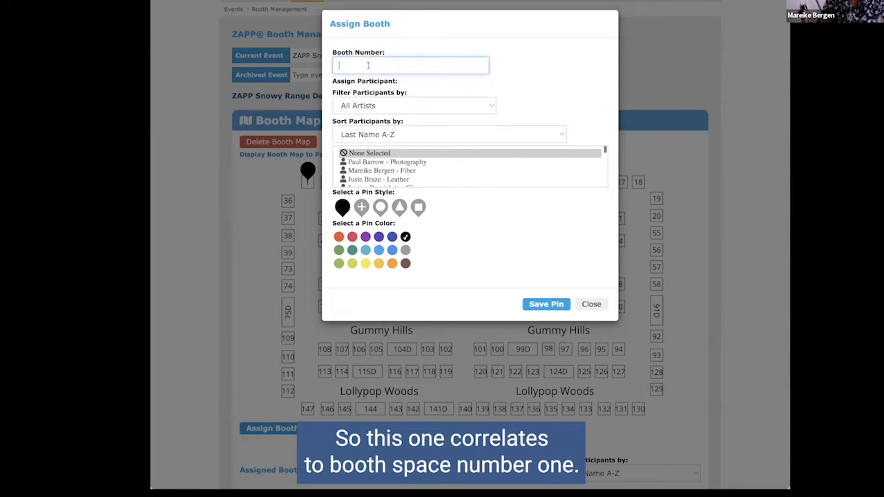
text(1)
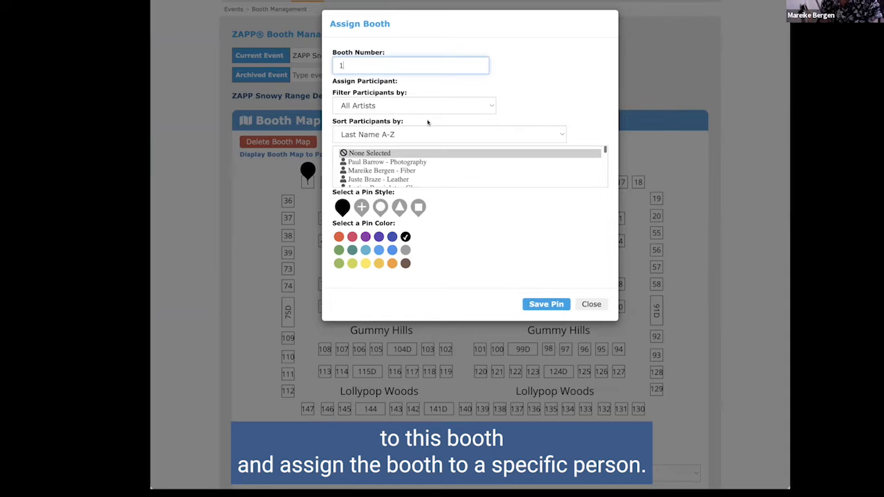
Try filtering the participants by Confirmed status, and remove the status filter again
scroll(414, 171, down, 1)
scroll(414, 170, up, 1)
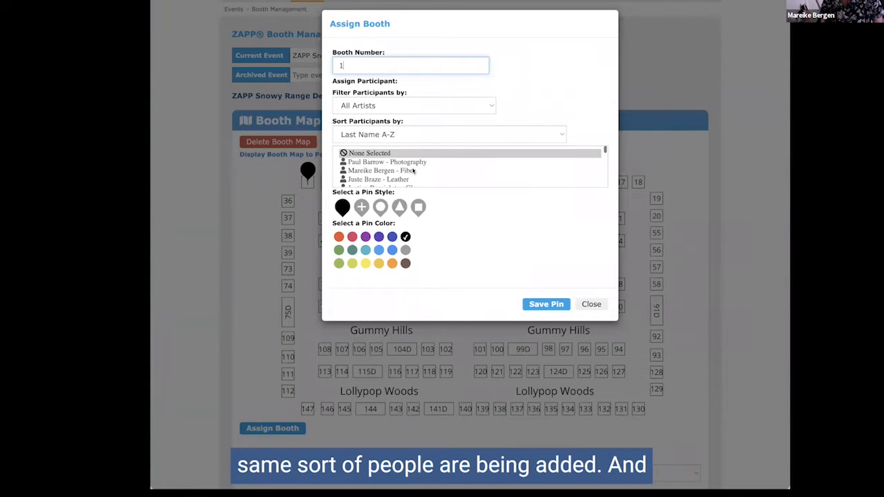
click(408, 109)
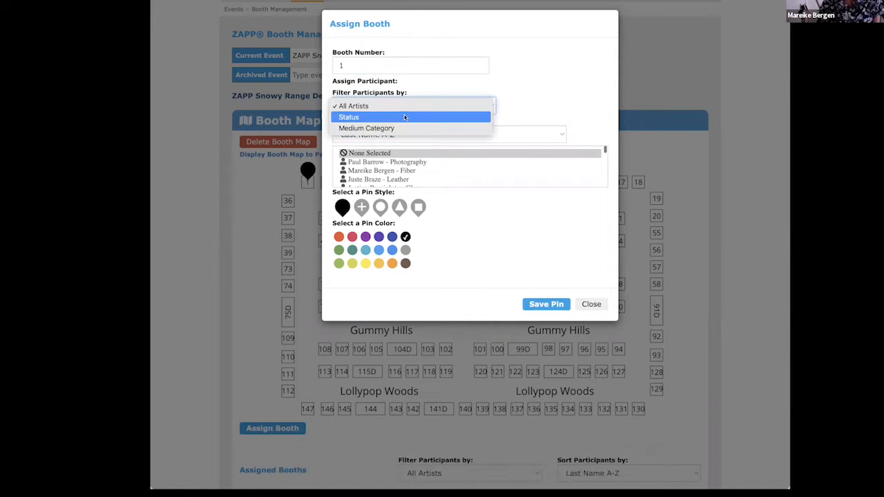
click(416, 118)
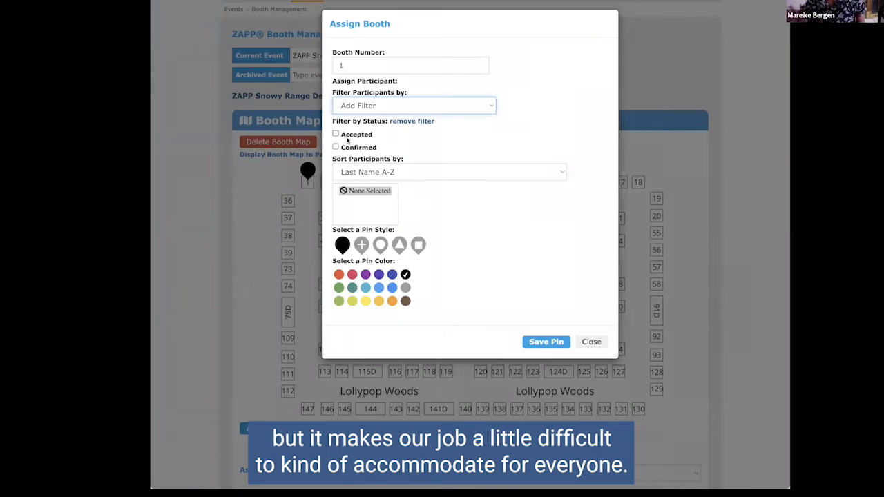
click(335, 147)
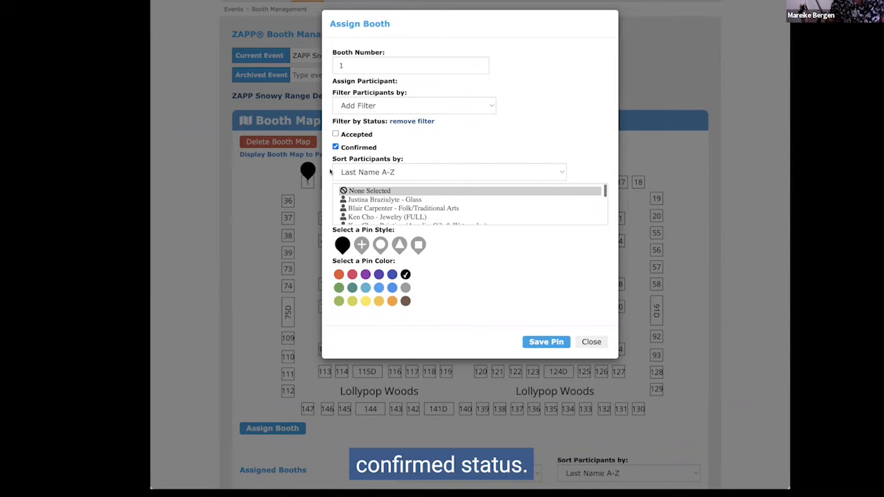
click(336, 135)
click(337, 136)
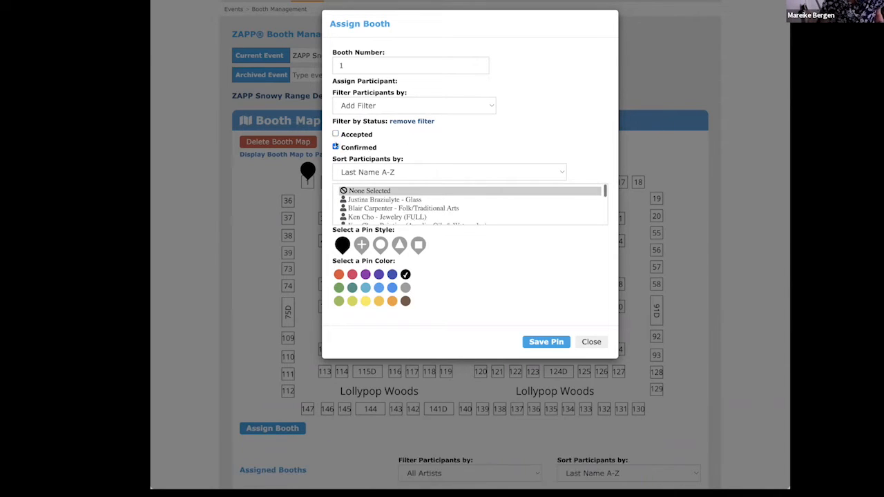
click(421, 122)
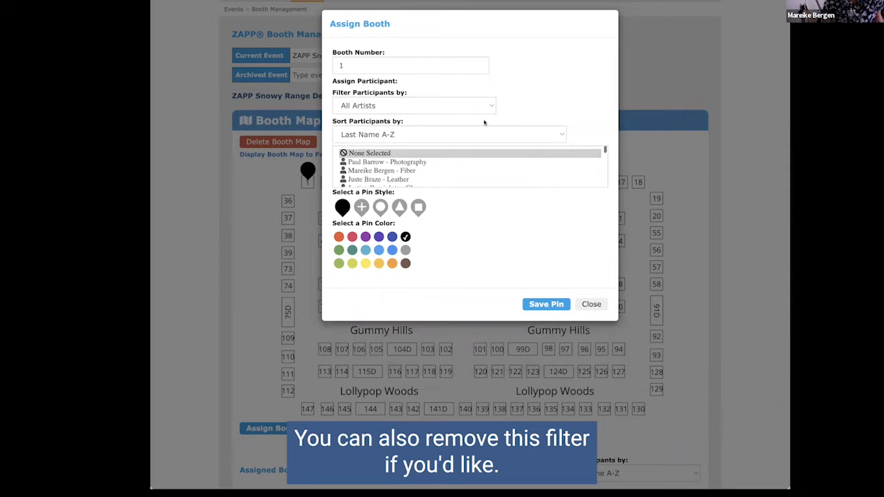
Filter the participants by the Ceramics medium category and the Confirmed status
click(436, 107)
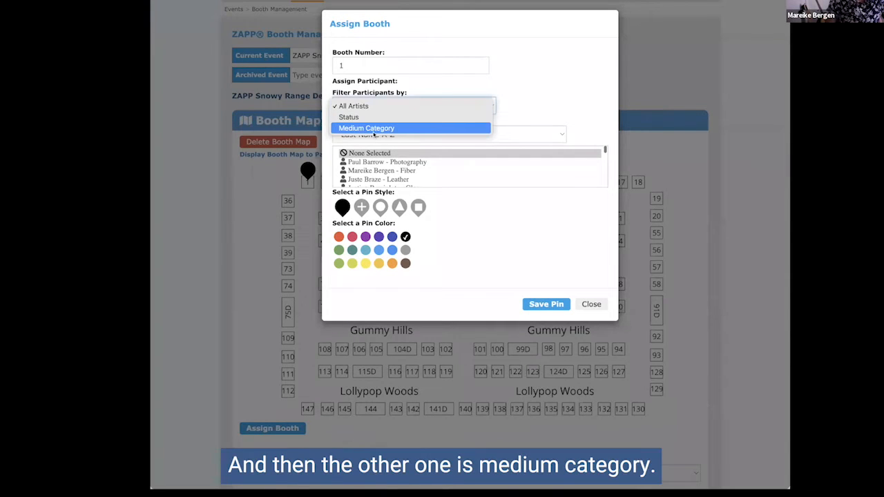
click(375, 128)
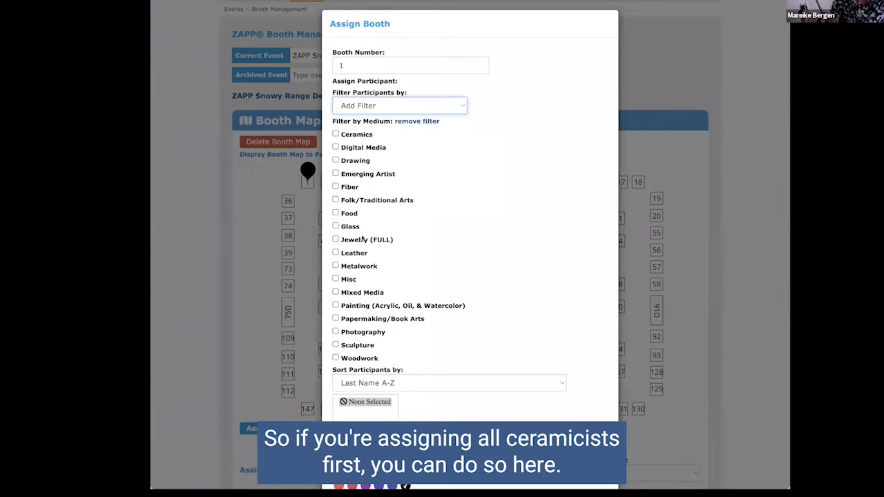
click(336, 134)
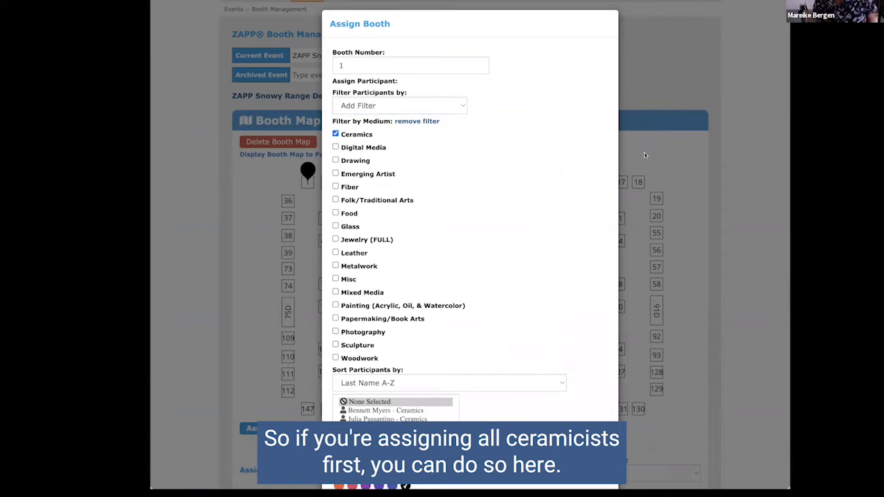
click(372, 105)
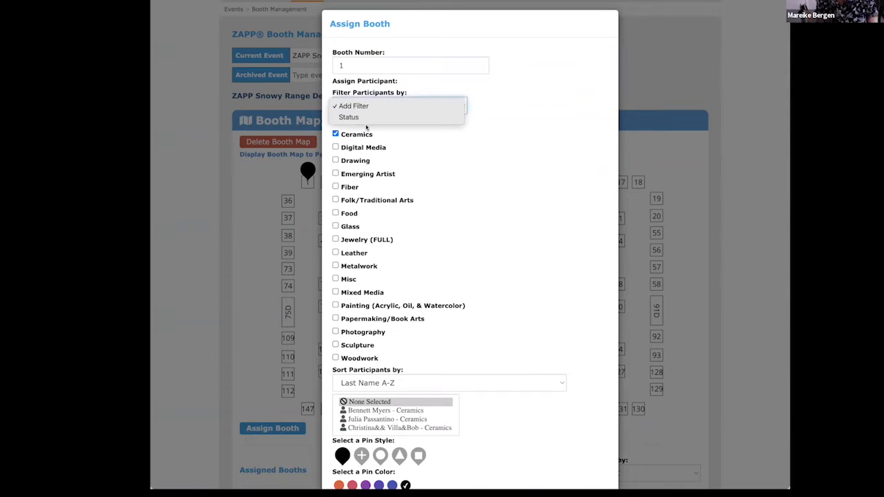
click(373, 118)
click(335, 147)
scroll(562, 225, down, 2)
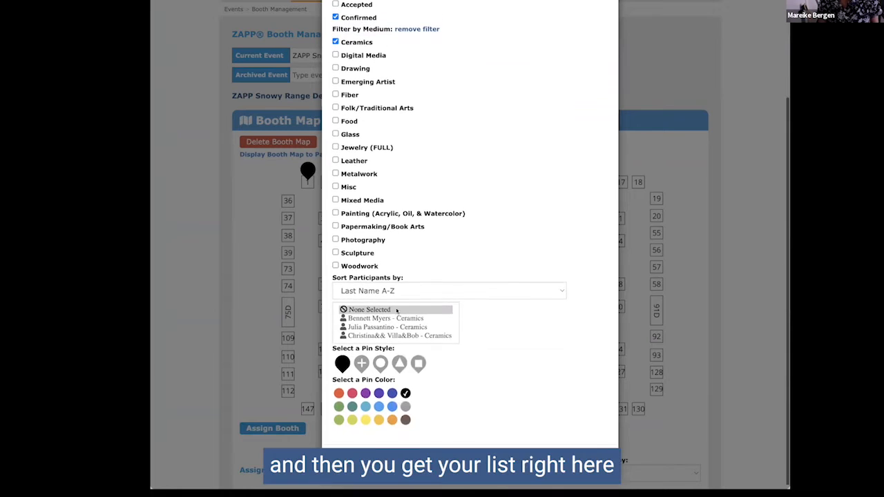
scroll(394, 321, up, 1)
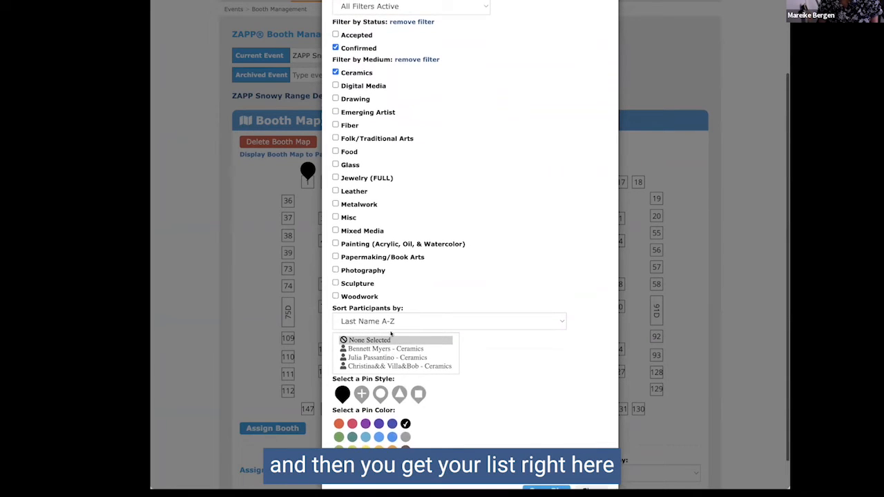
scroll(391, 333, down, 1)
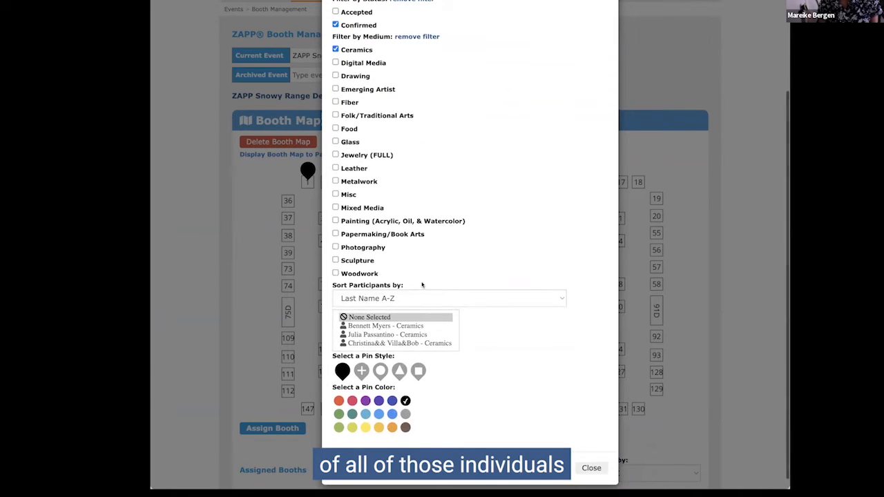
Sort the participants by Booth Payment Date Latest to Earliest and select the second ceramics artist for booth 1
click(364, 300)
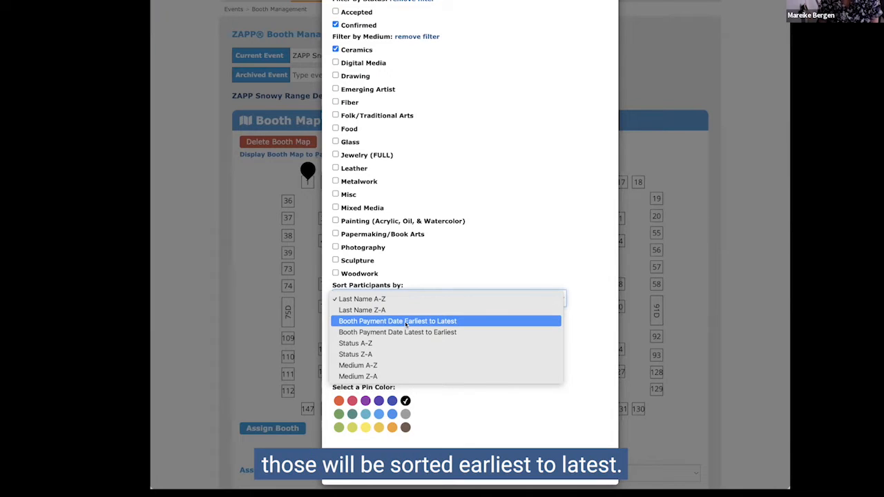
click(405, 321)
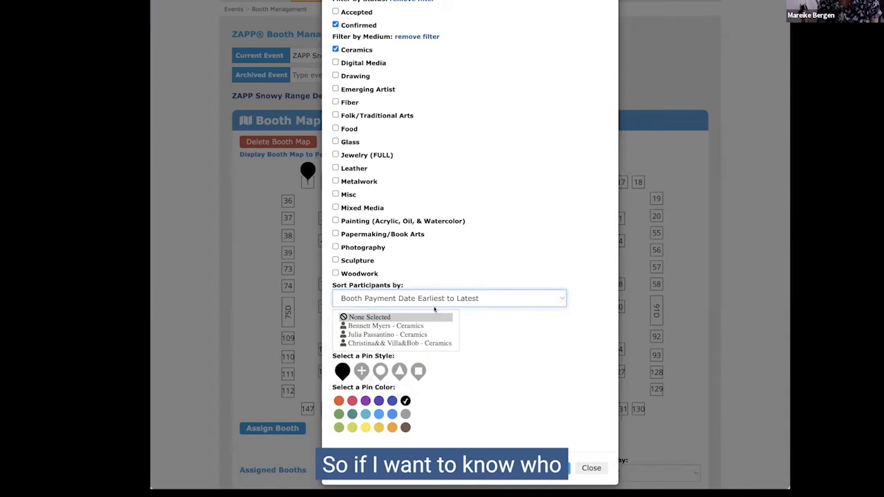
click(456, 298)
click(452, 310)
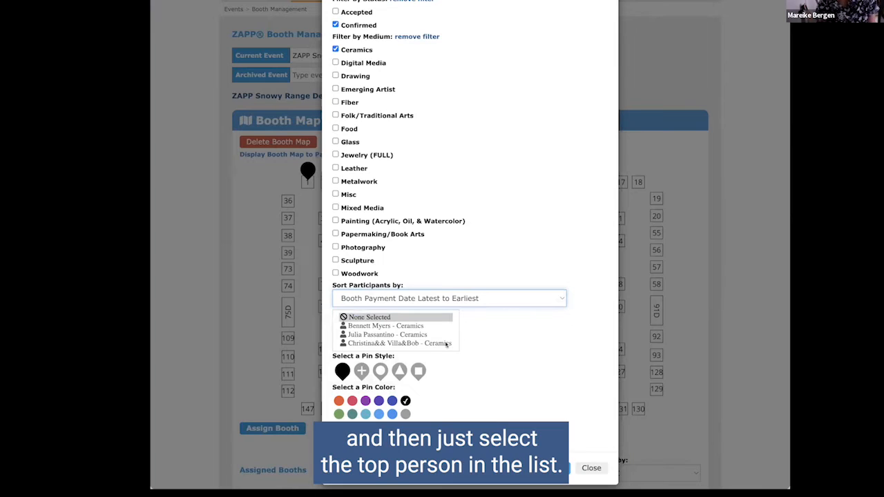
click(476, 304)
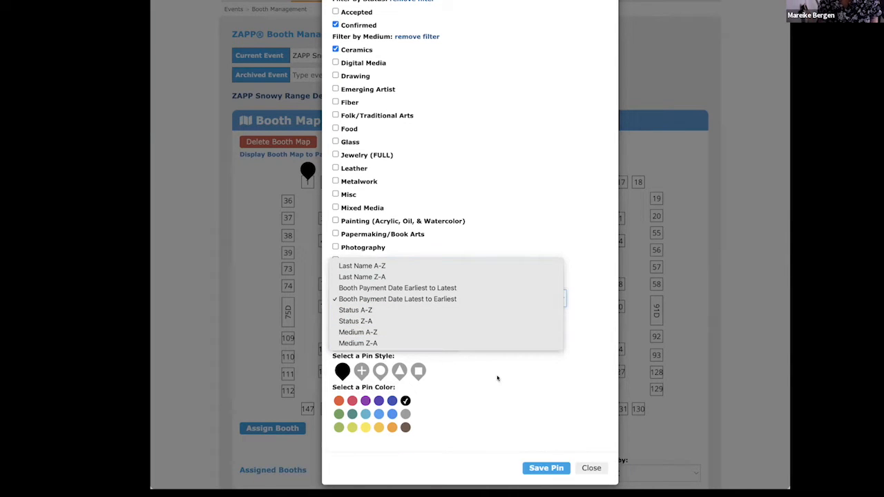
click(538, 386)
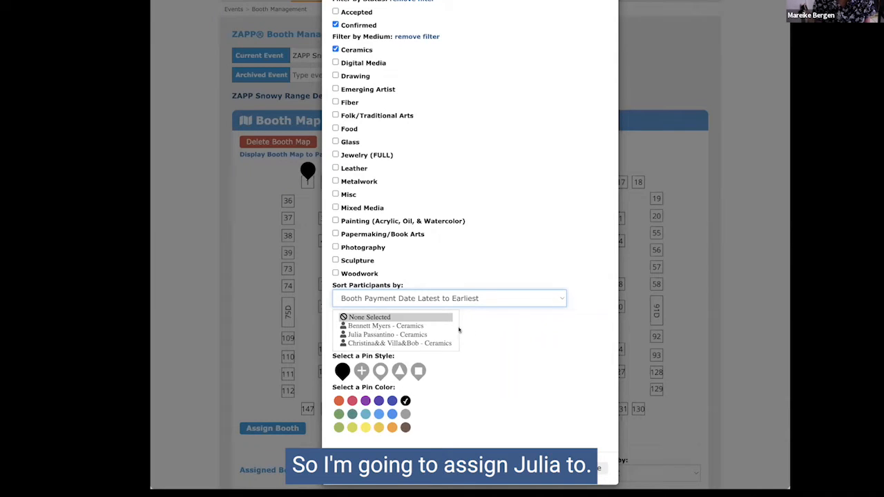
click(363, 336)
scroll(559, 323, down, 1)
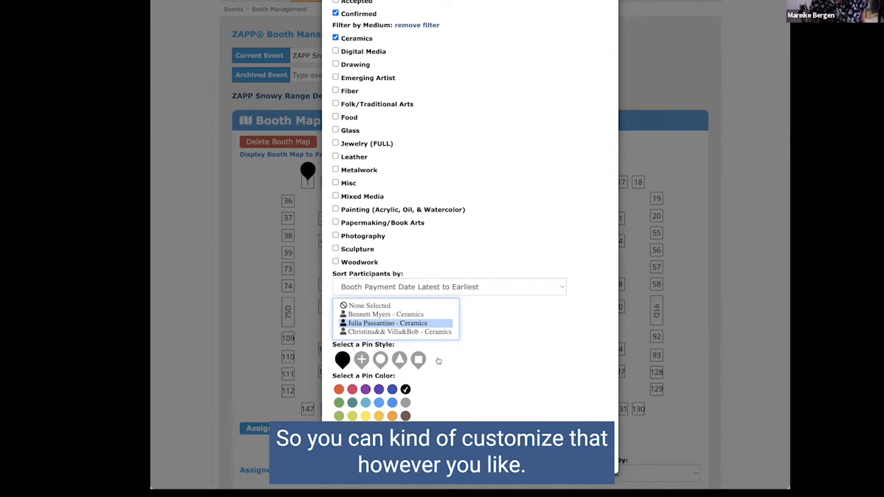
Set the booth 1 pin to the plus style in dark teal and save the pin
click(361, 362)
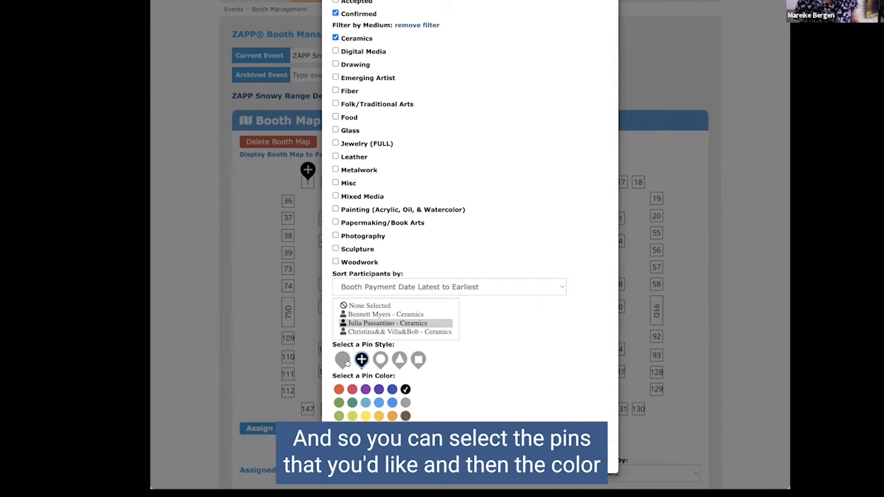
click(352, 403)
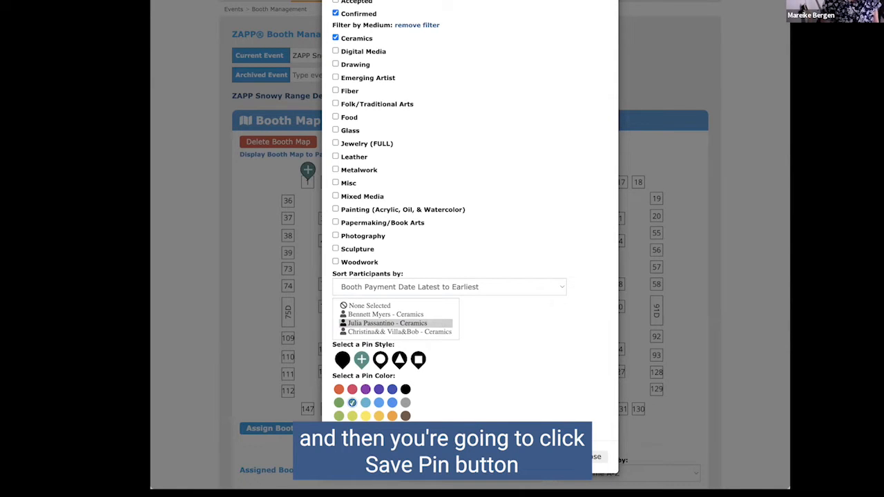
click(551, 456)
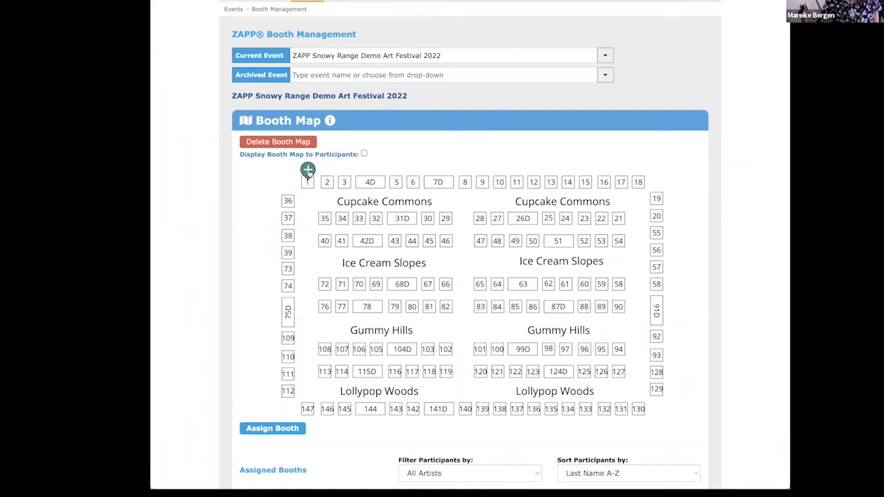
View the booth details of the pin on booth 1 and look through the assigned artist's application
click(307, 170)
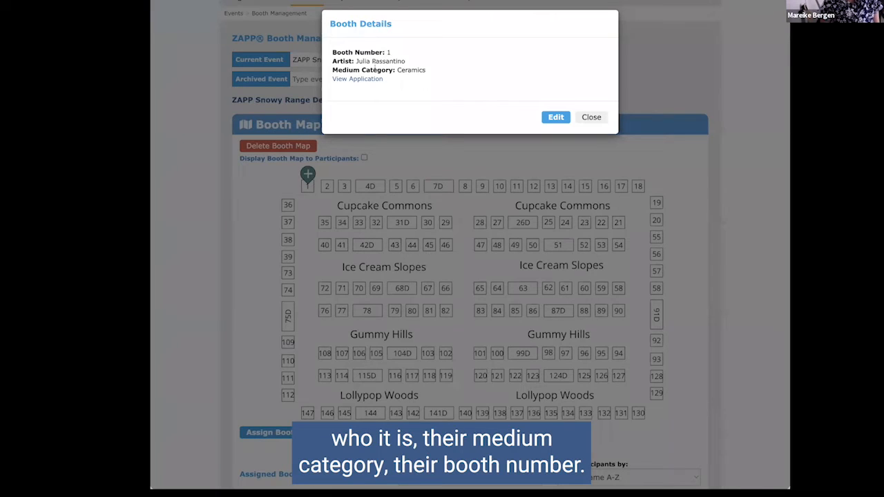
click(360, 79)
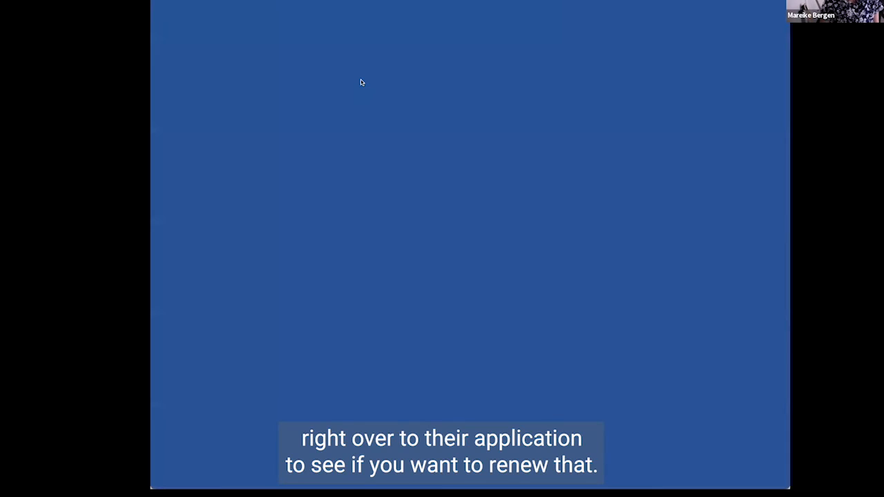
scroll(559, 208, down, 5)
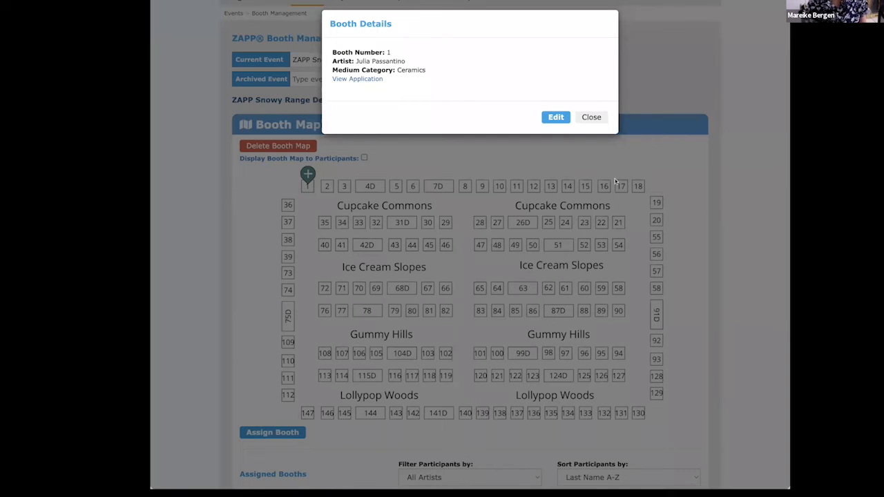
Edit the booth 1 pin, change its style to the open circle, and save it
click(556, 117)
scroll(417, 219, up, 2)
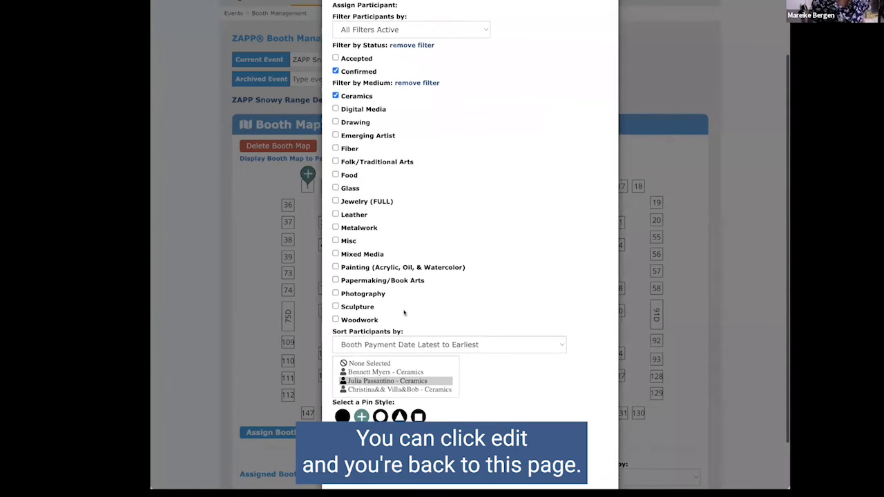
scroll(542, 310, up, 1)
scroll(483, 252, down, 3)
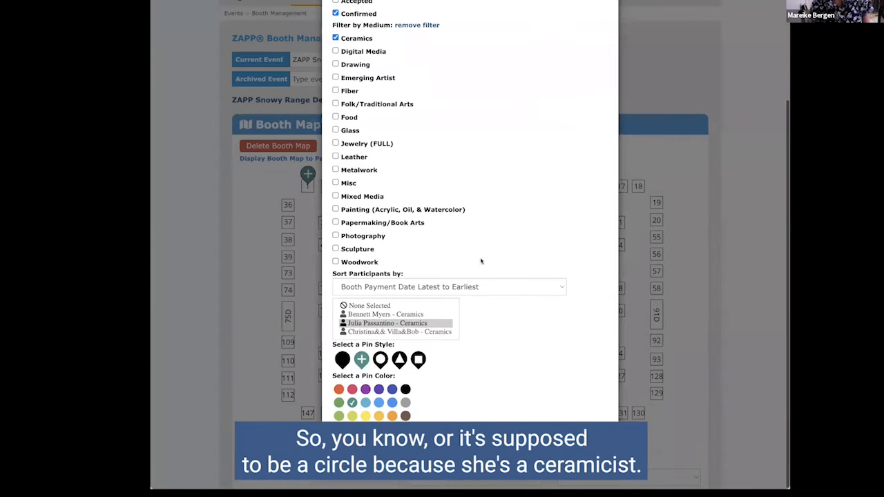
click(380, 361)
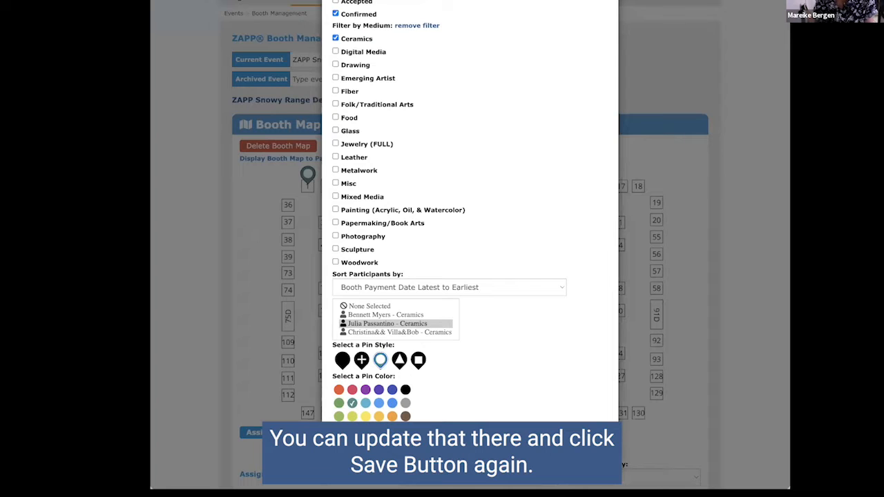
click(384, 448)
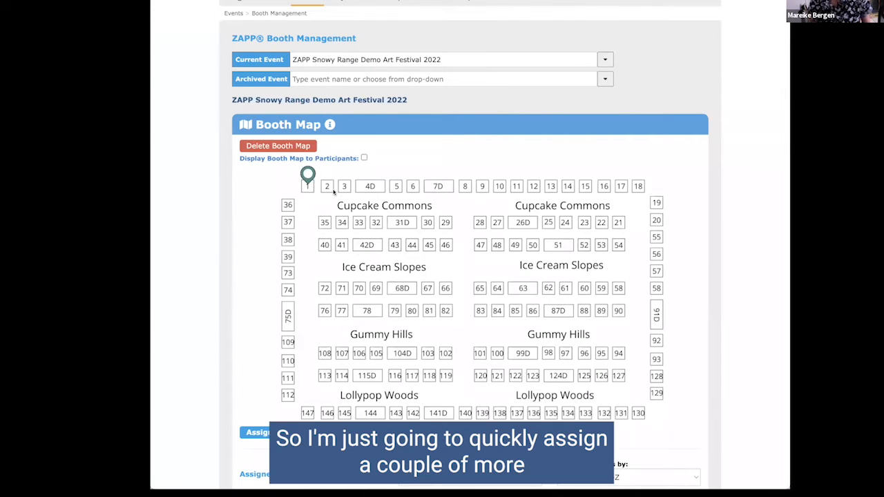
Assign artists to booths 3, 4 and 5 with a violet triangle pin, a plain red pin and a plain blue pin
scroll(353, 187, down, 1)
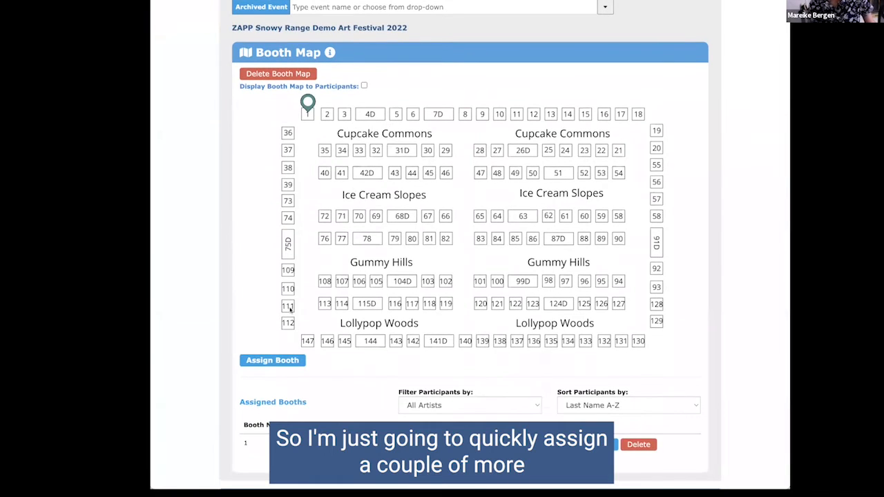
click(275, 359)
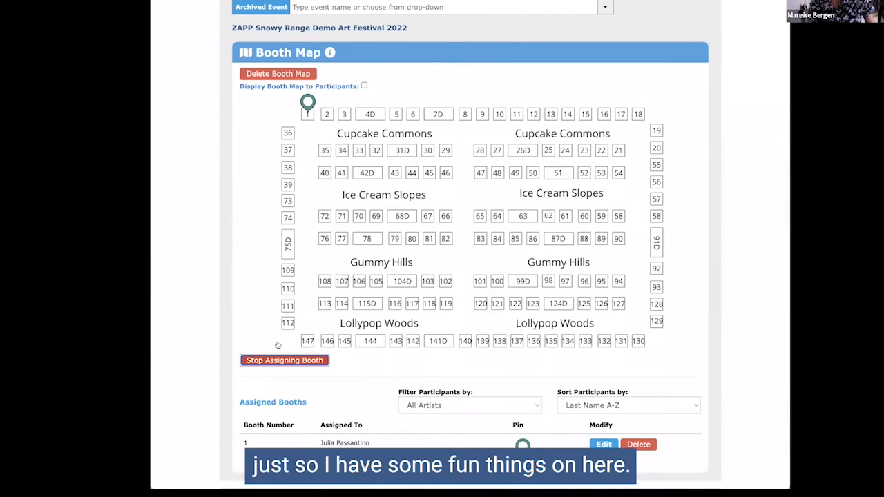
click(343, 113)
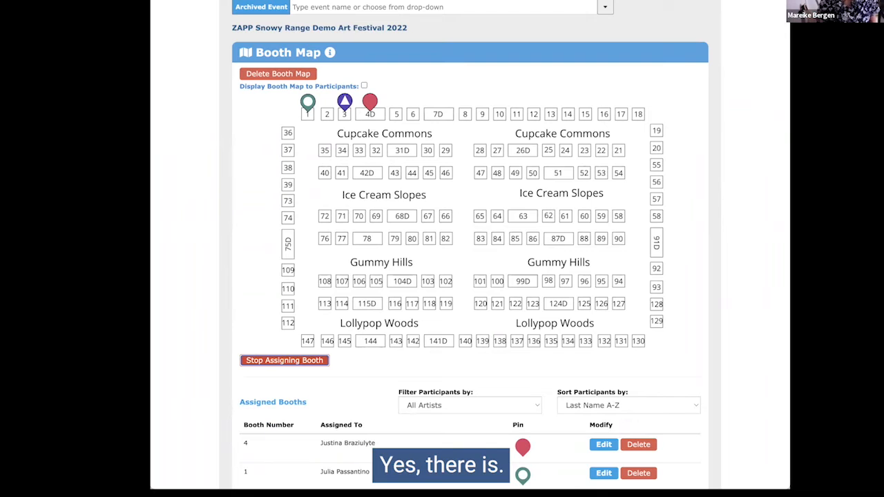
click(396, 111)
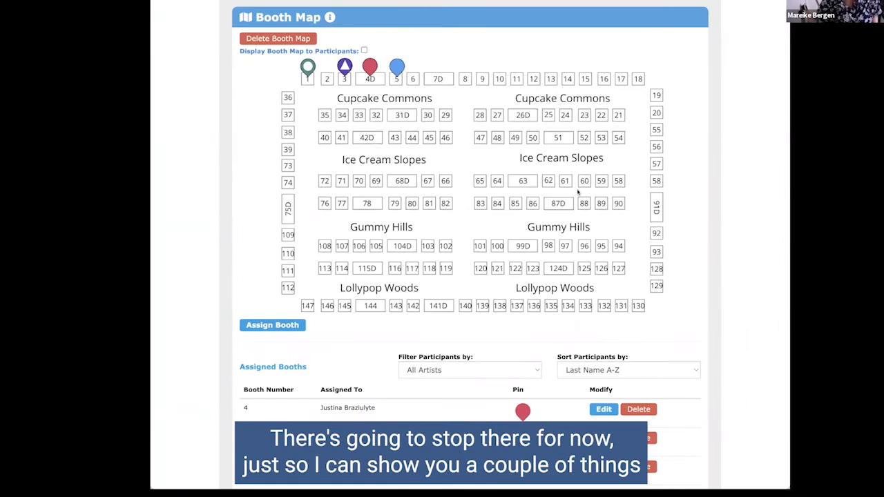
Review the assigned booths list below the map and the editable settings of the booth 4 assignment, leaving them as they are
scroll(580, 193, down, 1)
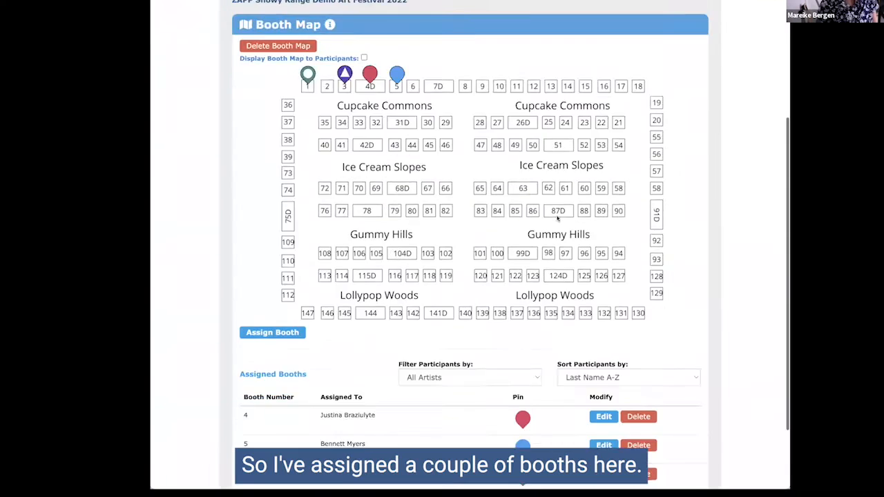
scroll(442, 276, down, 3)
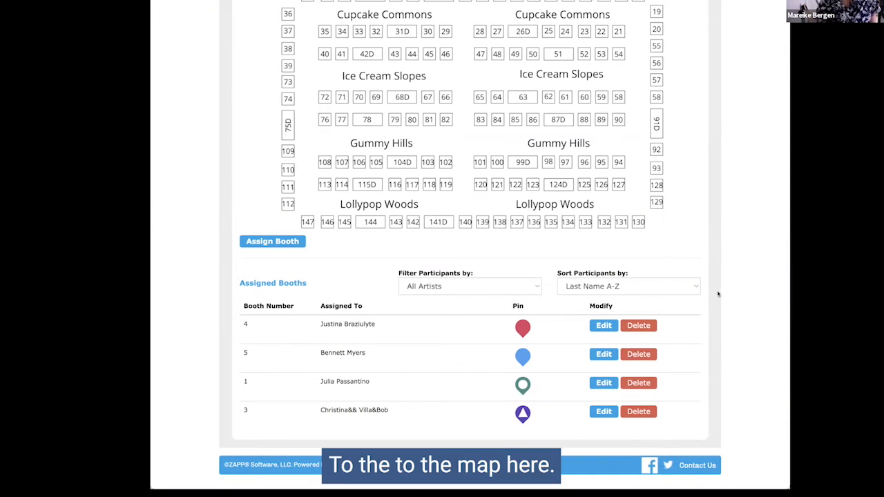
scroll(681, 278, up, 4)
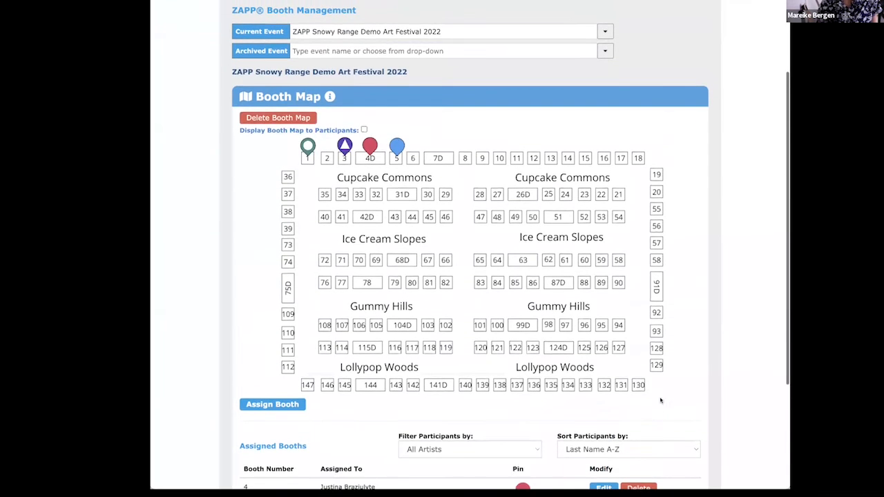
scroll(661, 397, down, 2)
scroll(665, 387, down, 1)
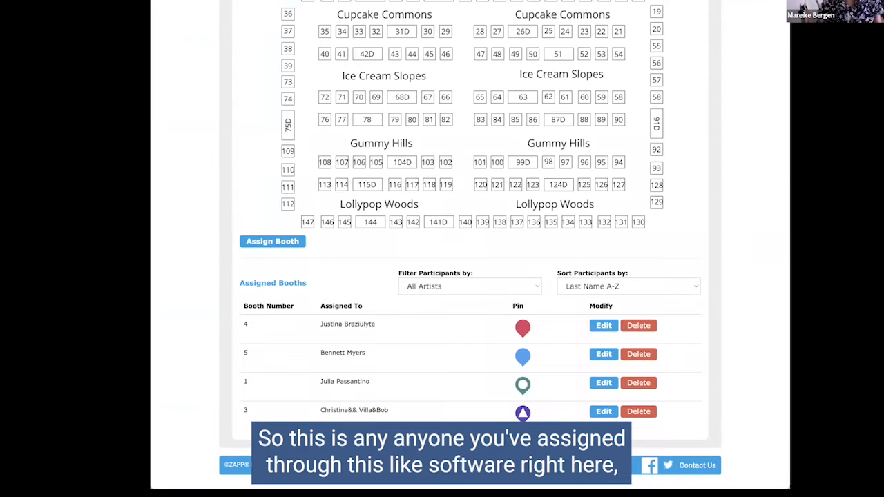
click(604, 326)
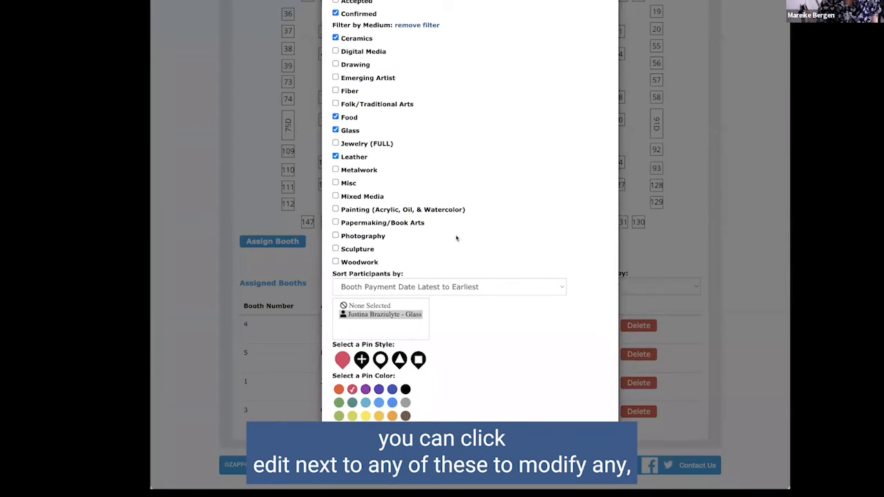
scroll(453, 240, up, 2)
scroll(463, 423, down, 2)
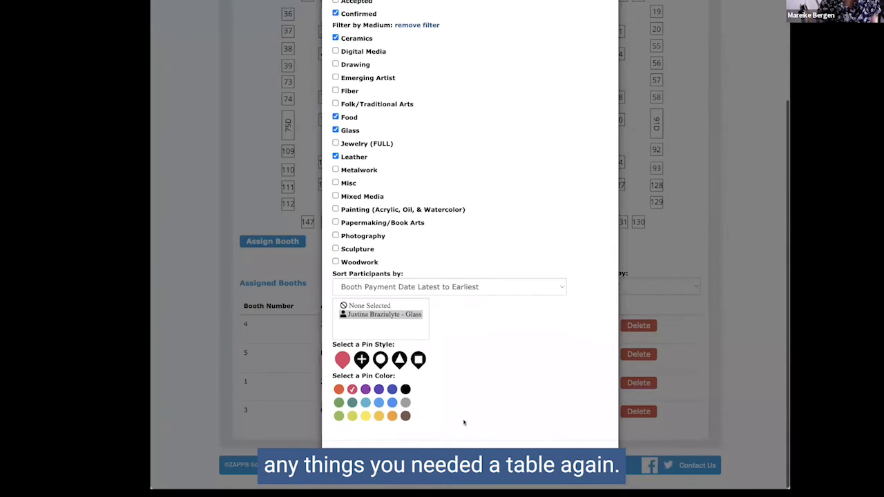
click(671, 373)
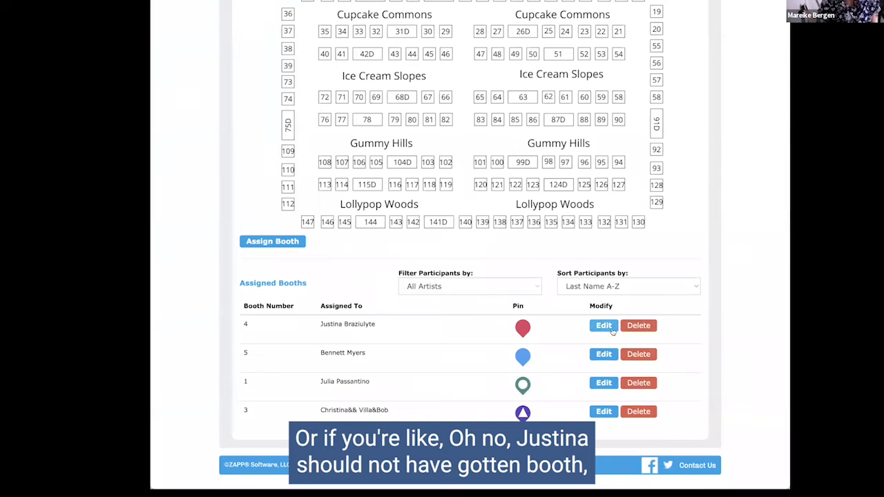
Delete the booth 4 assignment from the assigned booths list
click(644, 329)
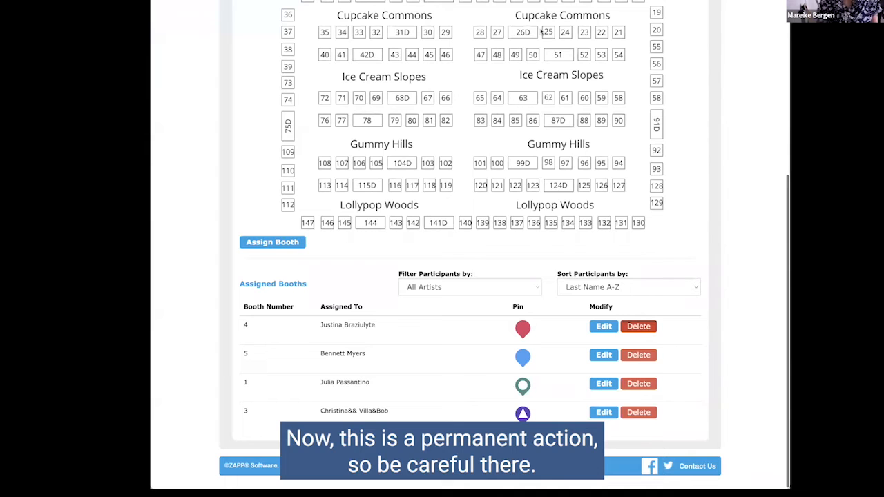
click(638, 325)
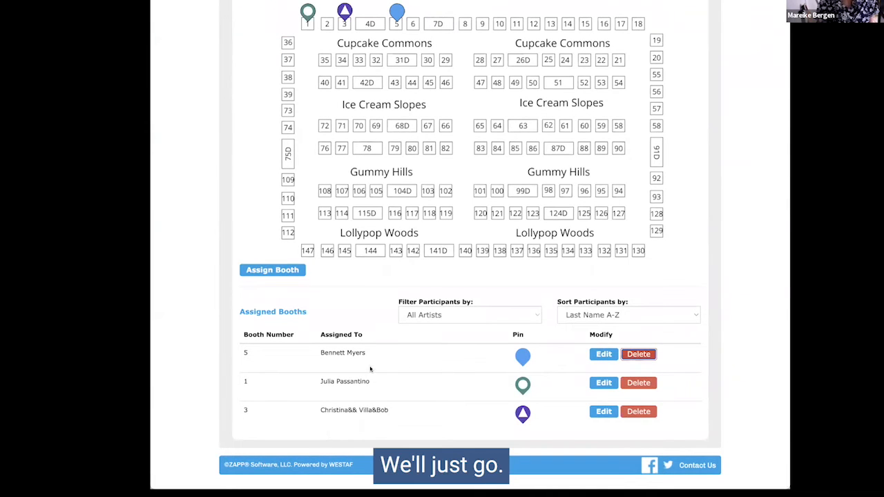
Filter the assigned booths by Pin Color using the violet of the booth 3 pin, and view the participant sort options
click(477, 319)
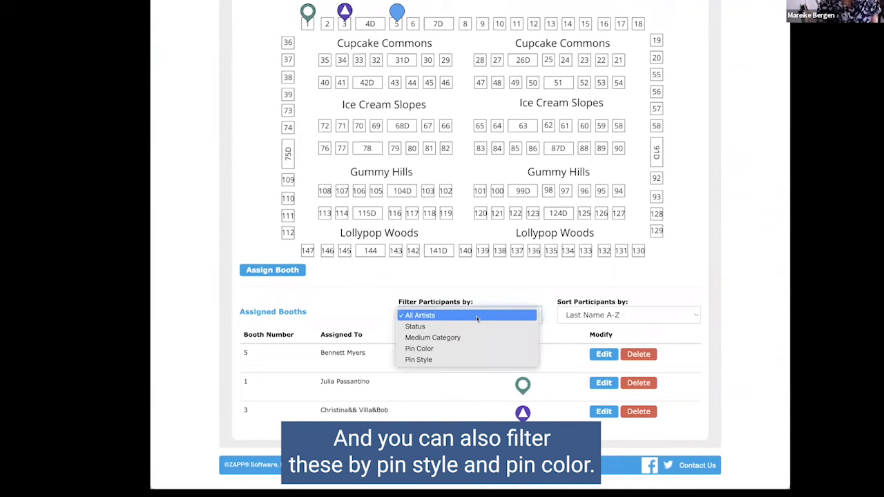
click(448, 351)
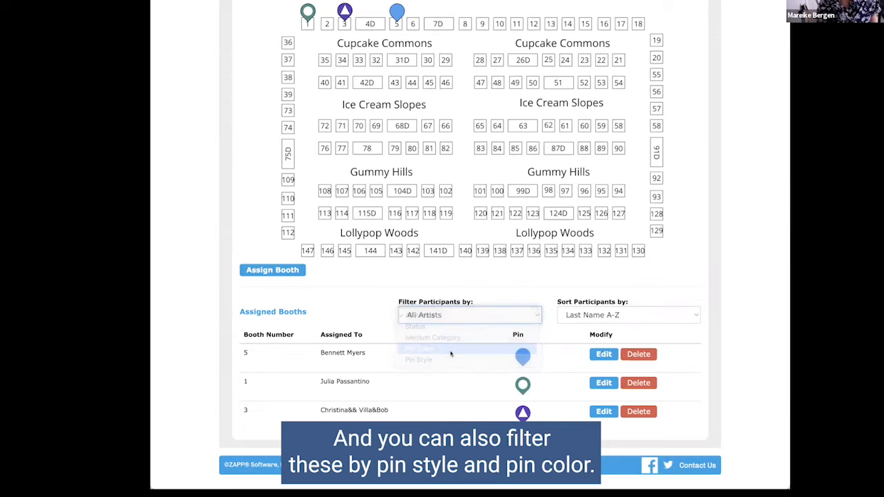
click(463, 352)
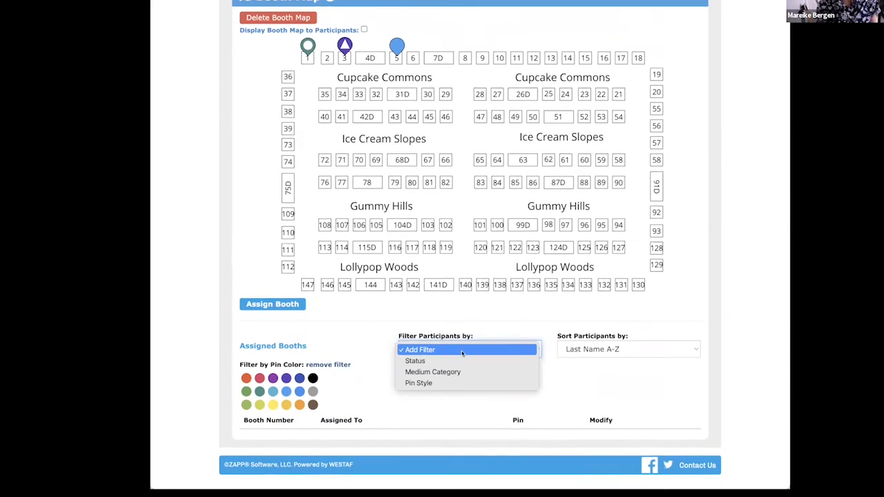
click(324, 338)
click(286, 378)
scroll(388, 370, down, 1)
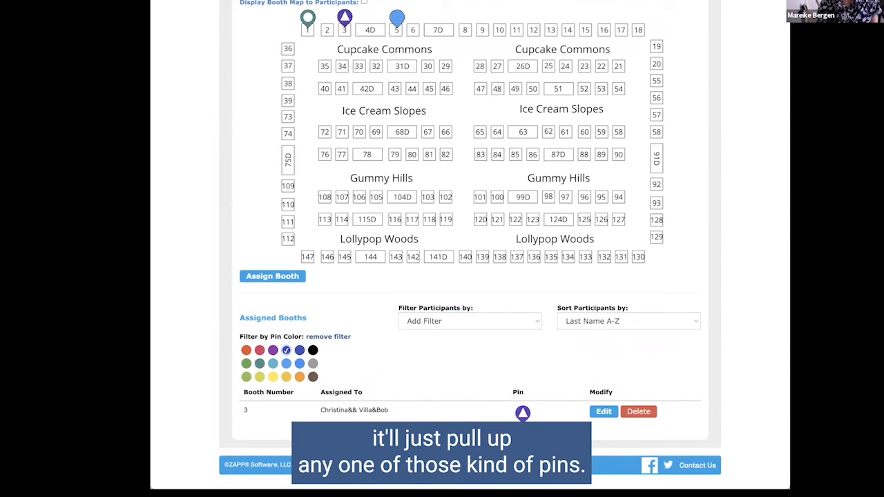
click(609, 322)
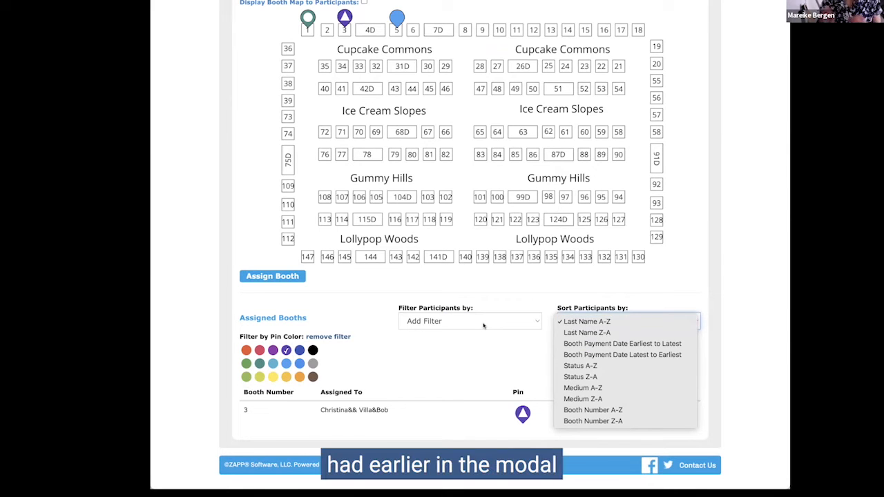
Enable displaying the booth map to participants
scroll(483, 325, up, 4)
scroll(465, 248, down, 3)
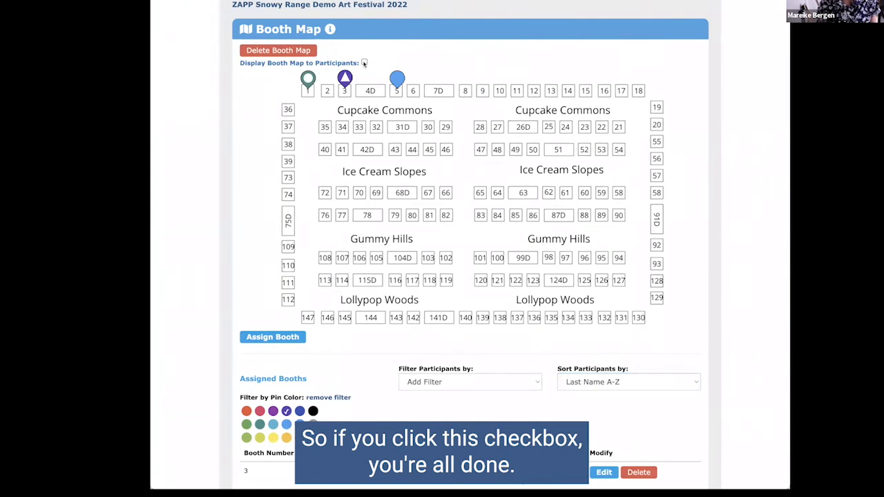
scroll(417, 57, down, 1)
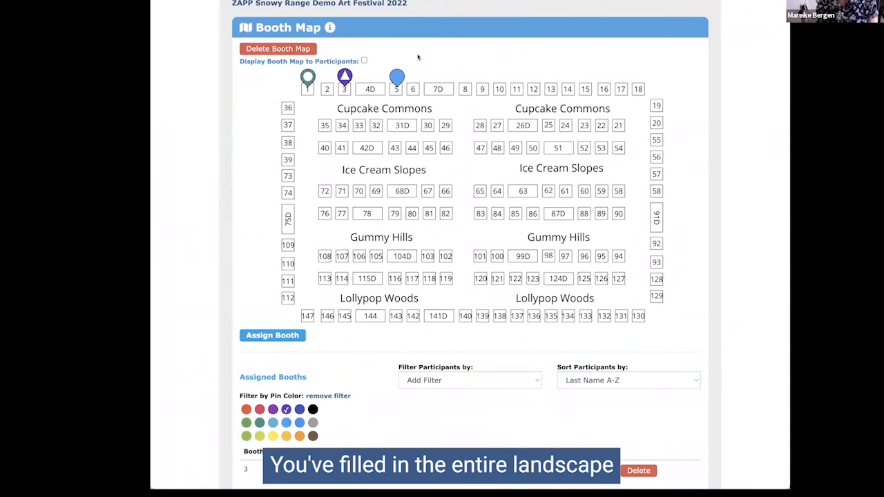
click(364, 61)
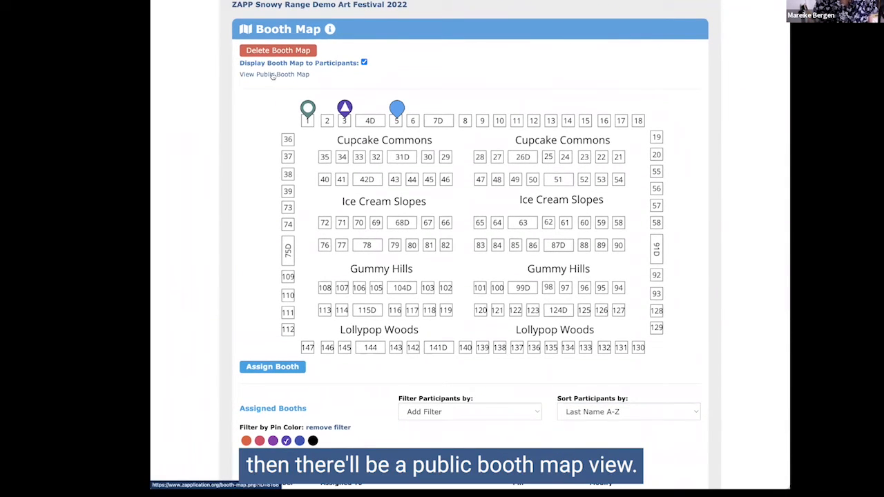
Open the public booth map and examine its pins and assigned booths list
scroll(268, 77, down, 1)
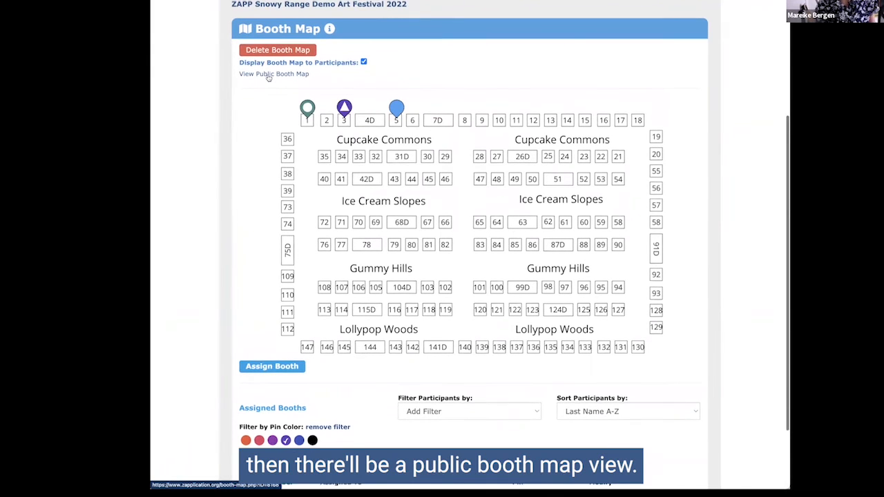
scroll(269, 76, up, 1)
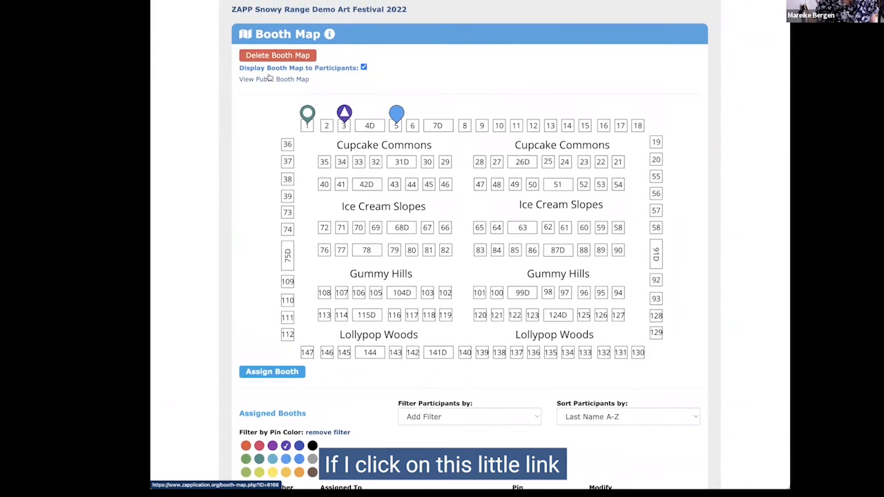
click(282, 84)
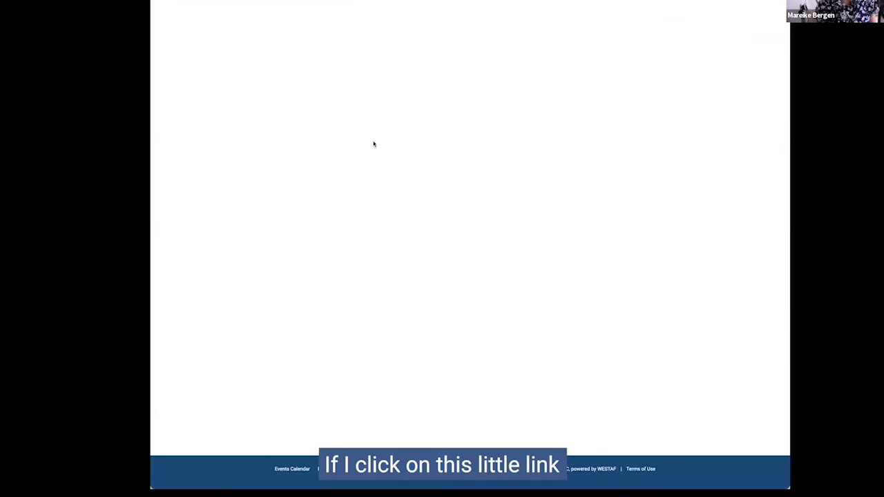
scroll(237, 171, down, 3)
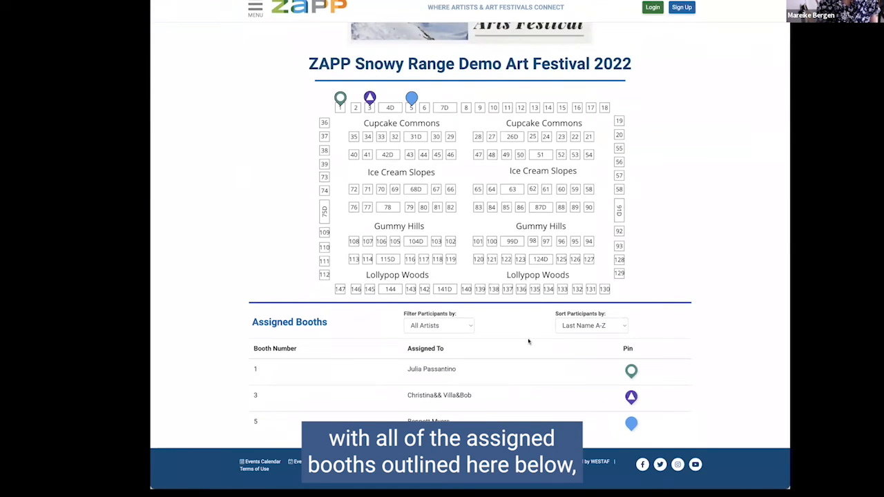
View the participant filter and sort options for the assigned booths on the public booth map
click(457, 326)
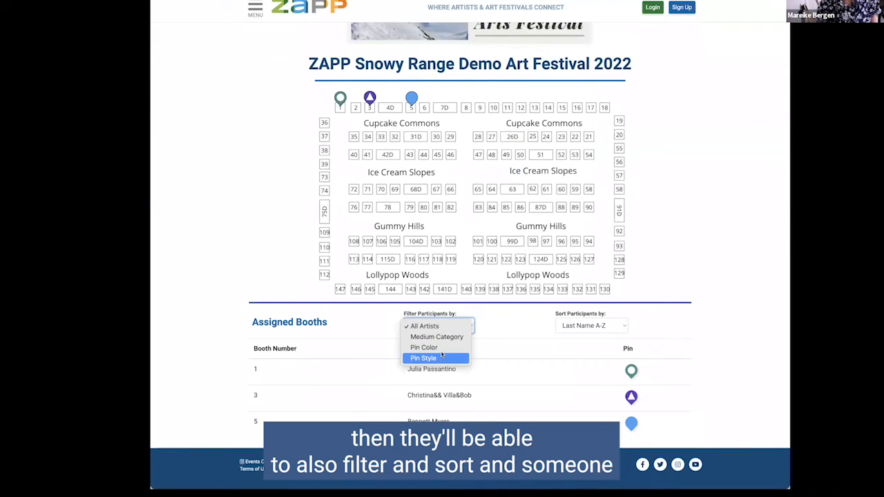
click(560, 329)
click(588, 326)
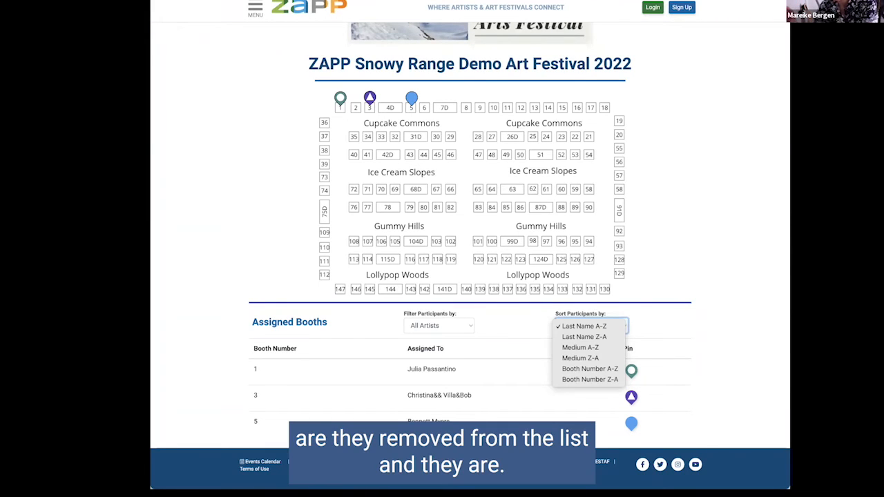
click(252, 1)
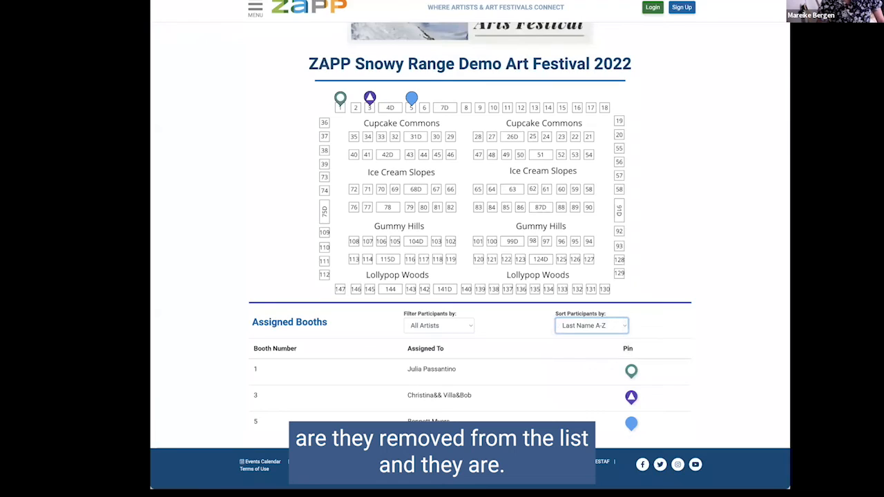
In Booth Management, place a default black pin beside booth 31D, assign it to the listed Glass artist, and save it with booth number 5
click(252, 1)
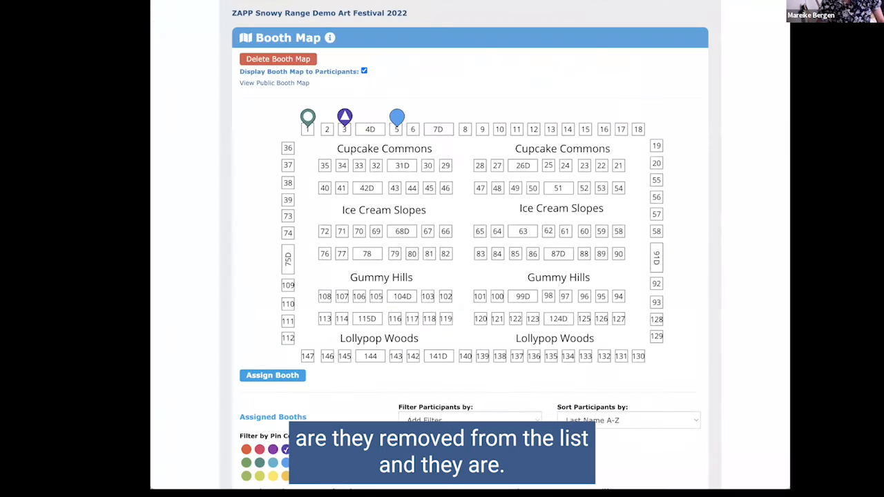
click(273, 379)
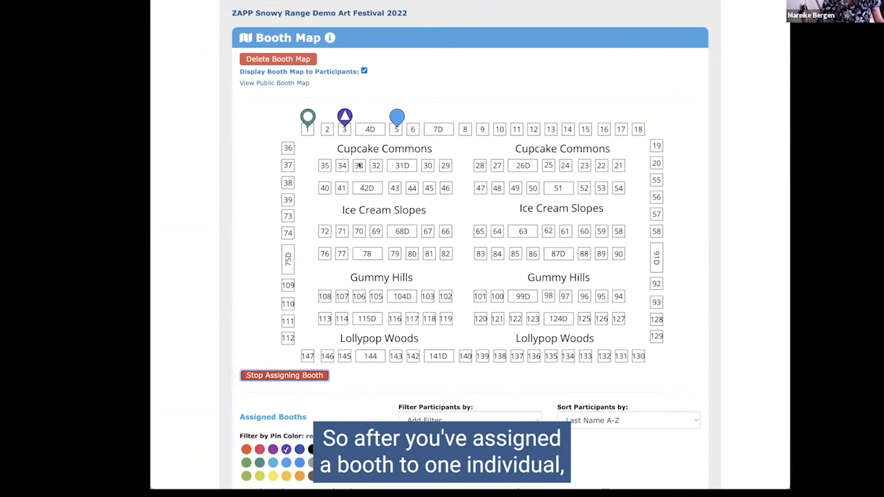
click(394, 166)
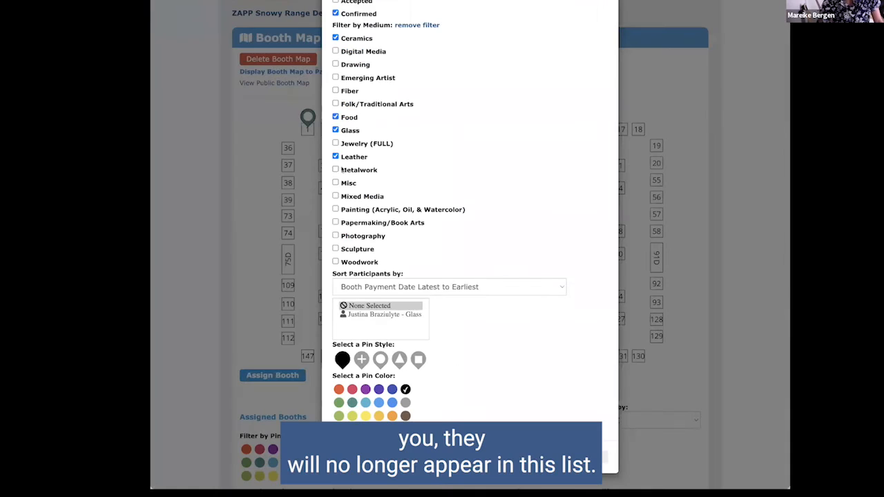
click(366, 315)
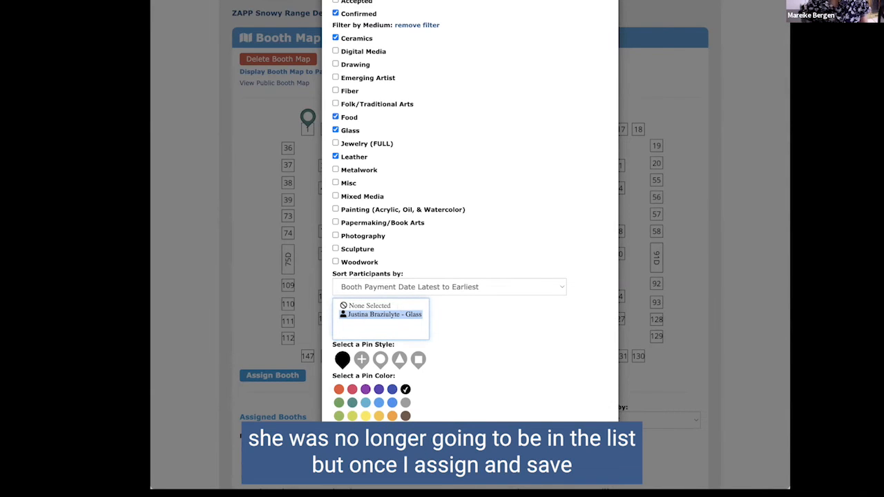
click(527, 457)
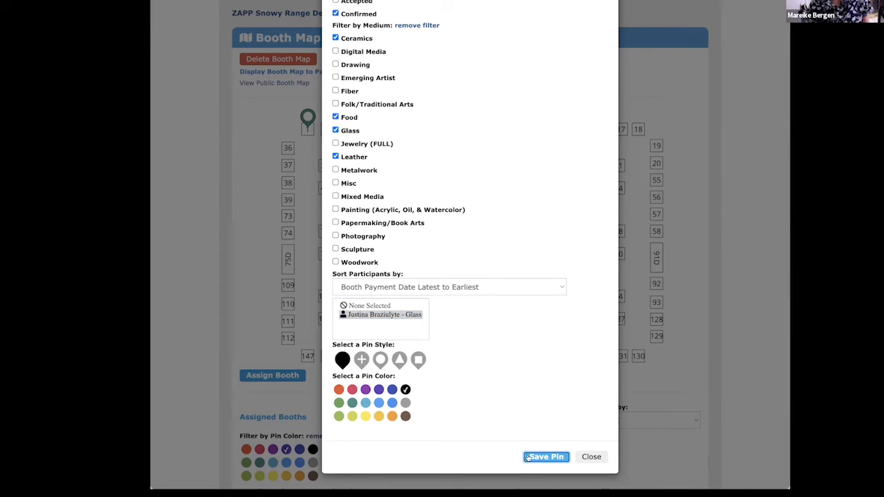
click(391, 66)
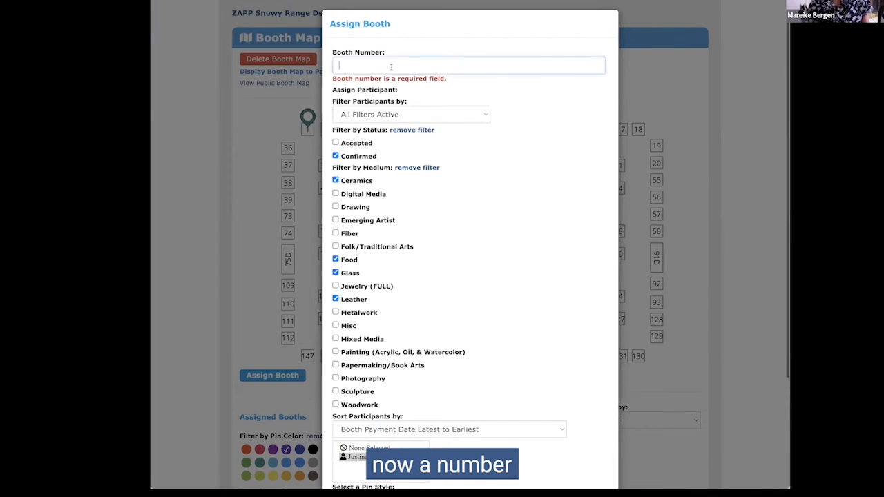
text(2)
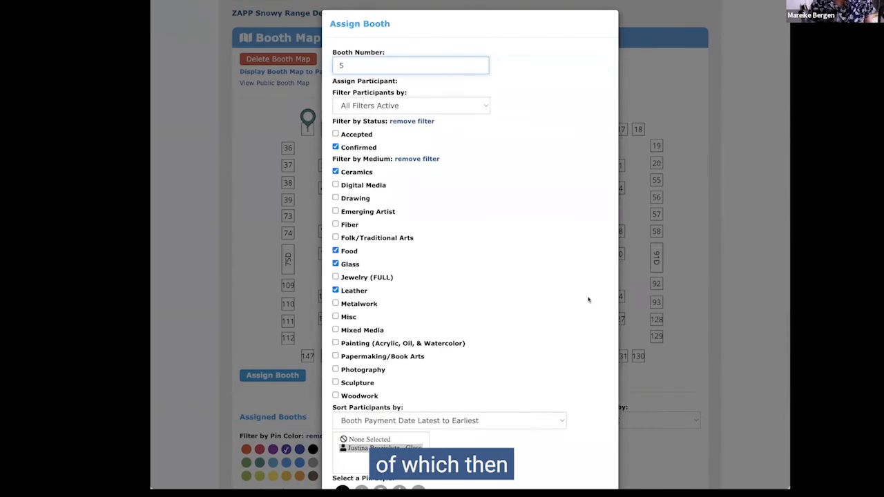
scroll(587, 300, down, 3)
click(566, 457)
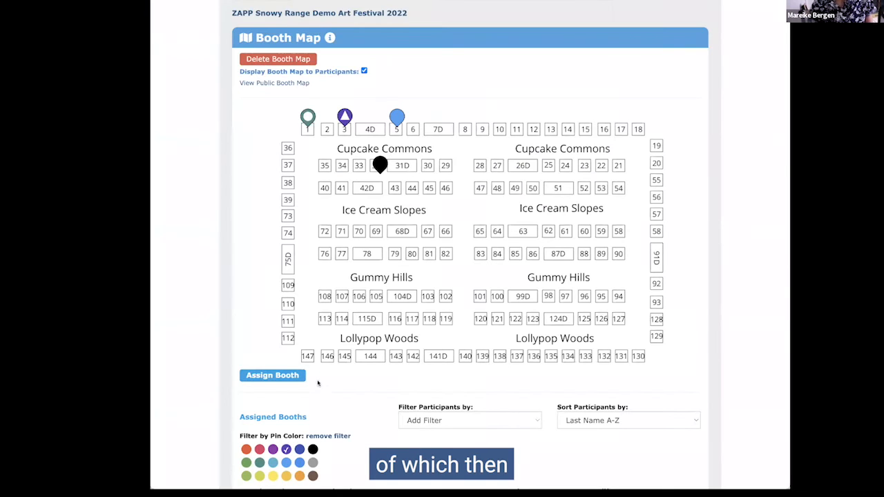
Open a new booth assignment at 31D, check which participants are available under the active filters, and close it without saving
click(276, 375)
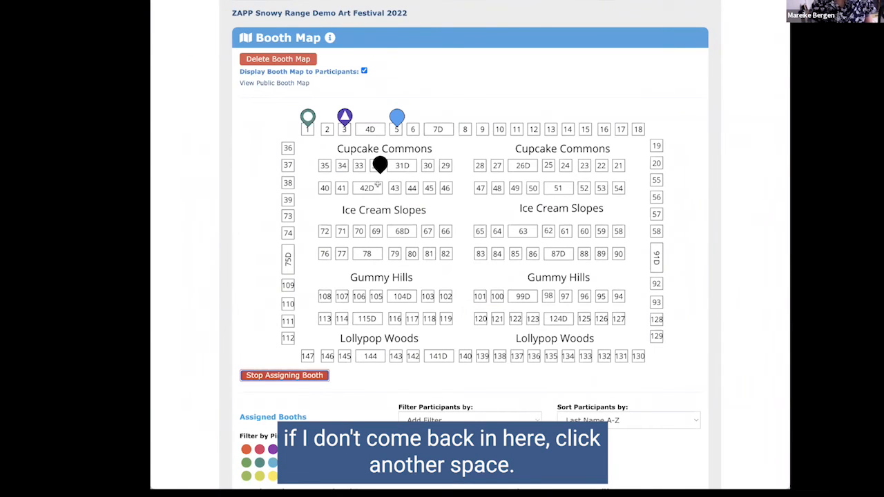
click(398, 172)
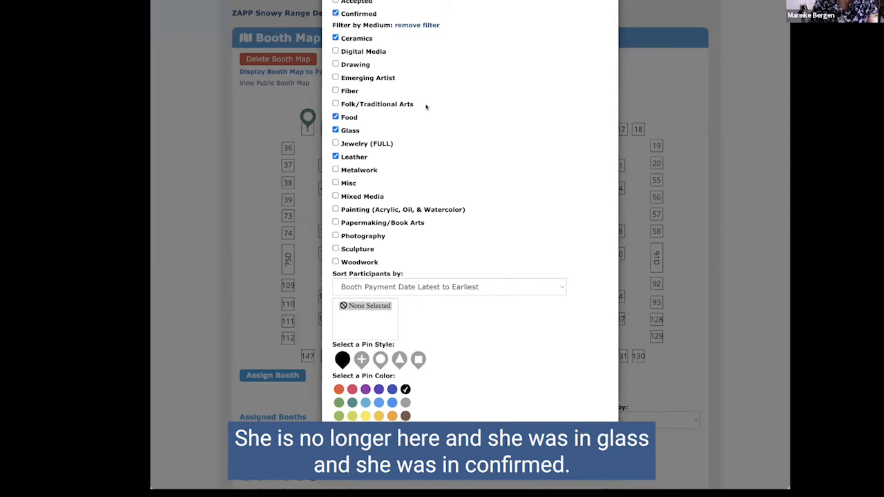
scroll(426, 104, up, 2)
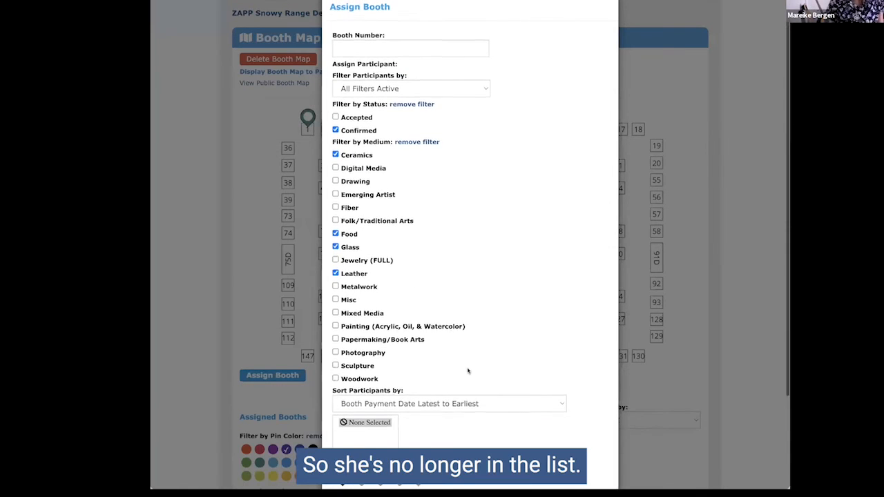
scroll(467, 368, down, 2)
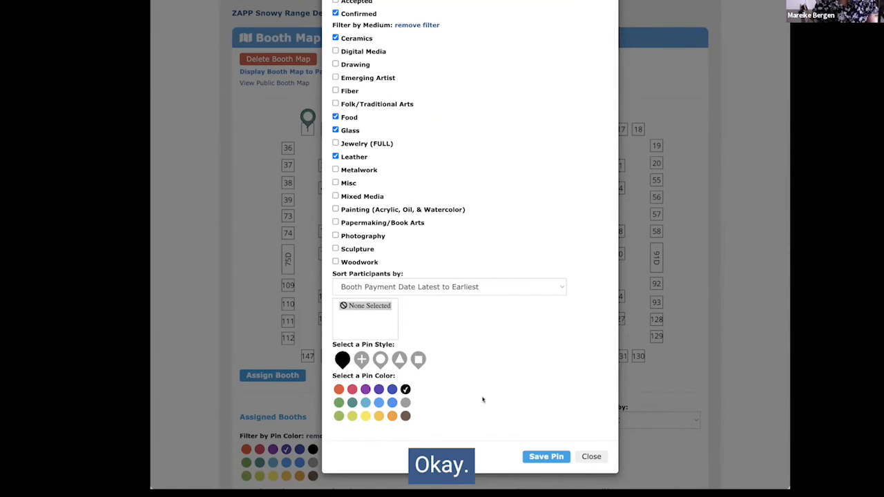
click(592, 458)
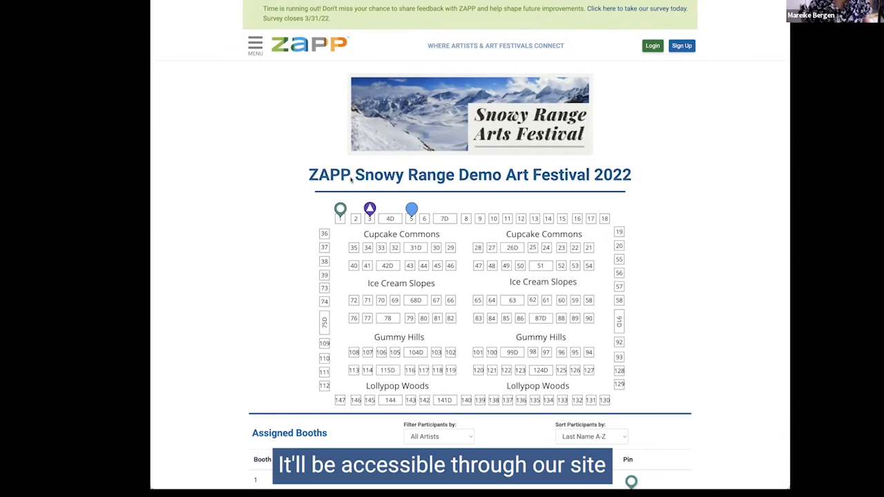
Review the public booth map and the assigned booths list in Booth Management
scroll(414, 262, down, 2)
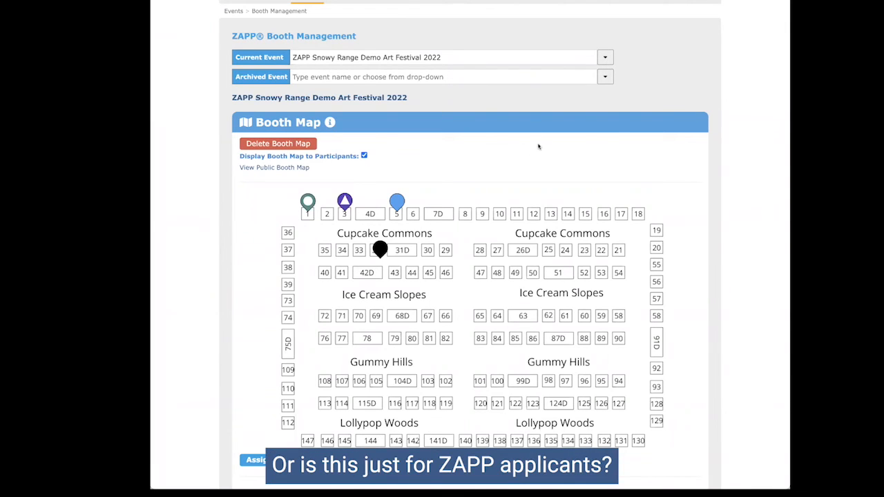
scroll(537, 148, down, 3)
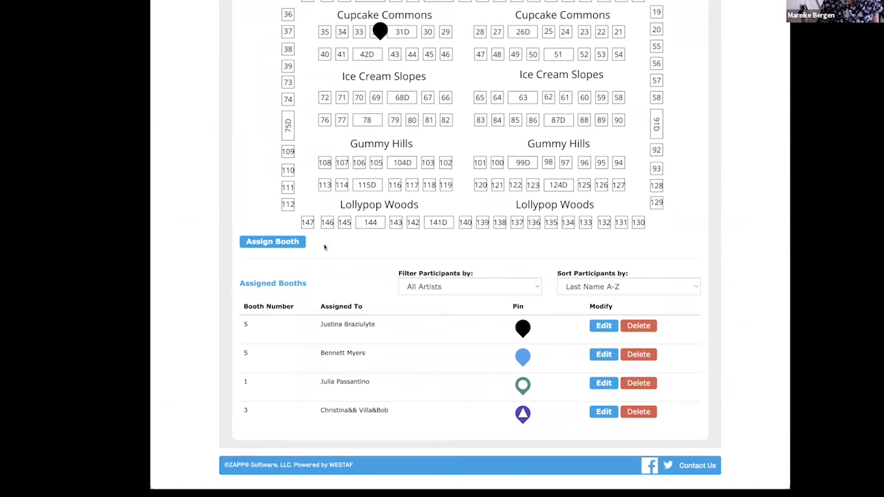
click(296, 243)
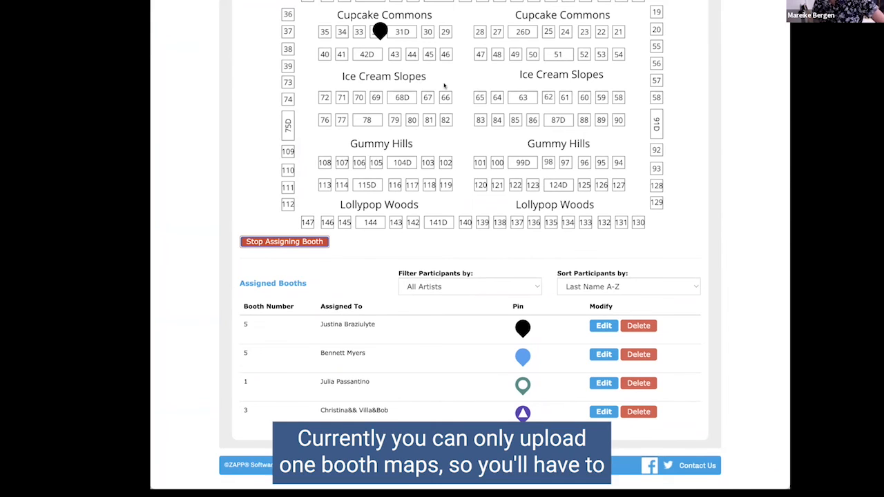
scroll(444, 86, up, 3)
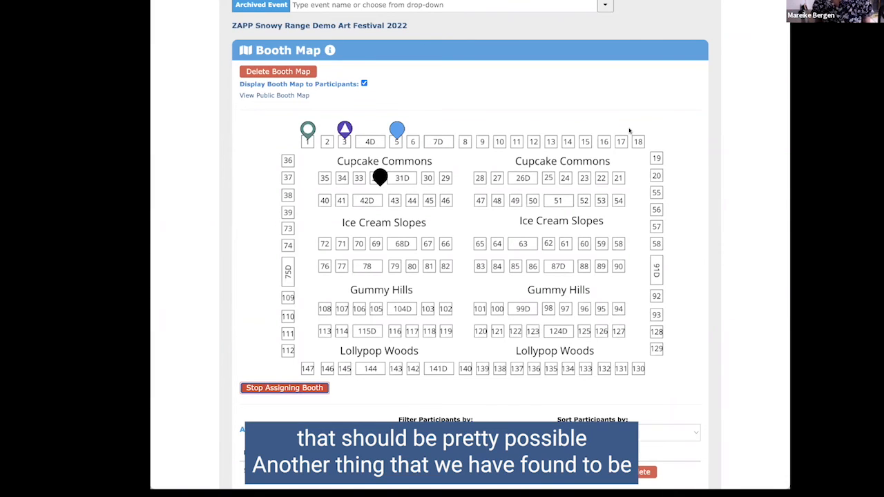
click(566, 93)
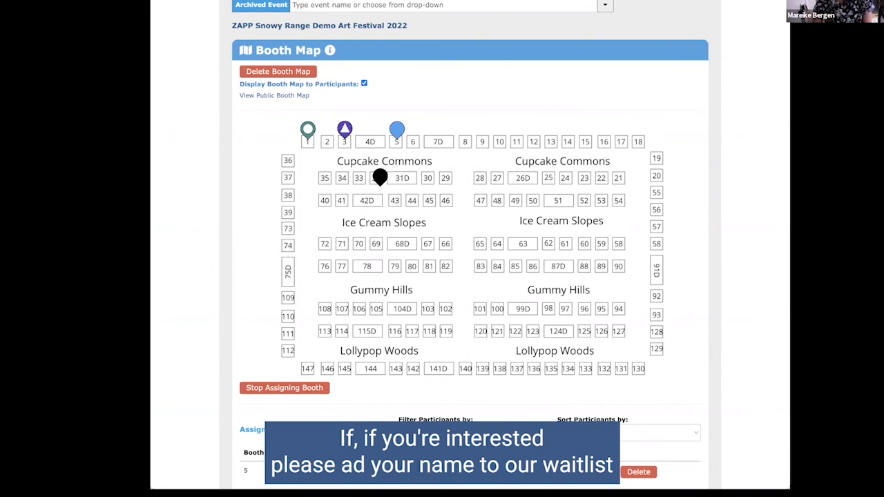
Open the add-on services page in the ZAPP Help Center and examine the available services and their pricing
scroll(432, 103, up, 3)
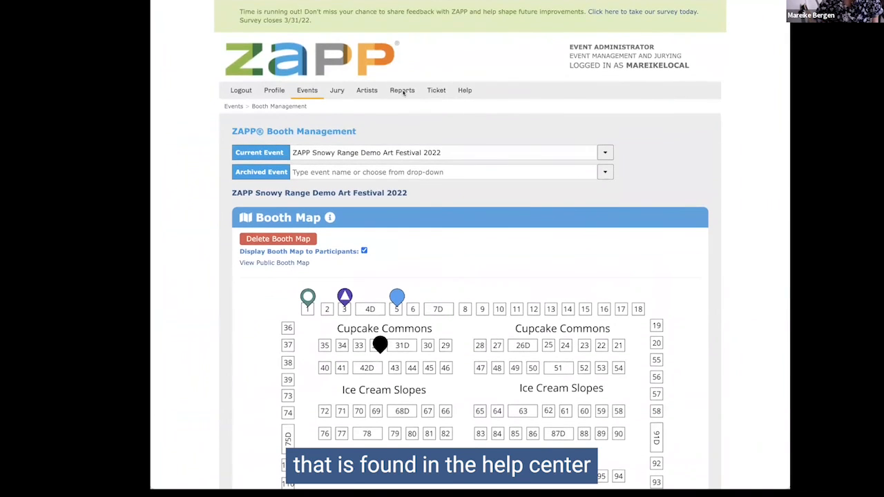
click(461, 91)
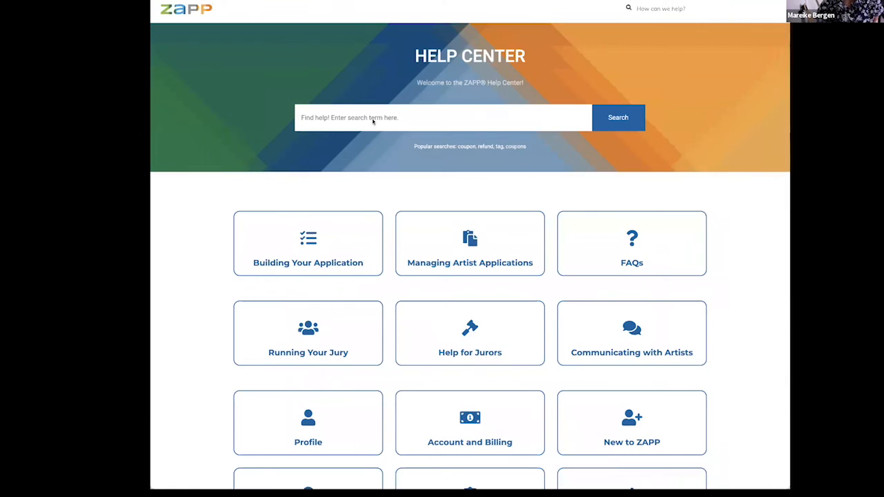
scroll(644, 223, down, 5)
click(632, 149)
scroll(389, 335, down, 10)
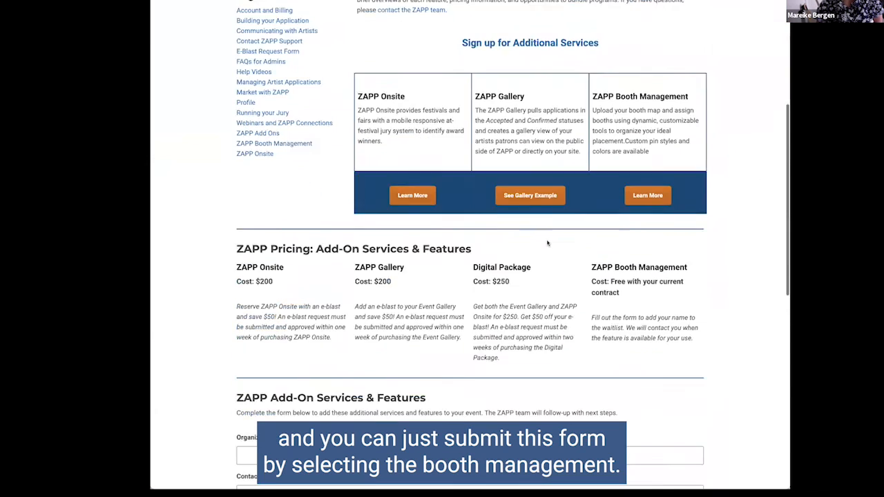
View the choices for which ZAPP add-ons are of interest in the Add-On Services & Features form
scroll(388, 334, down, 1)
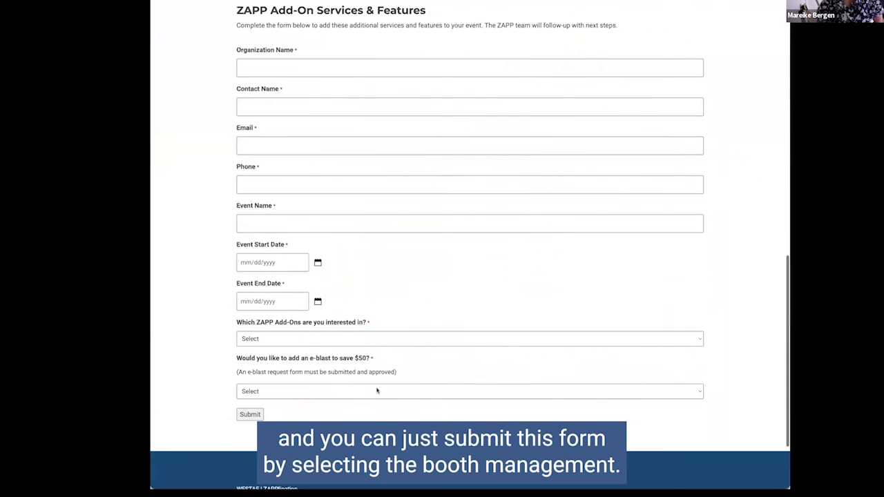
click(359, 339)
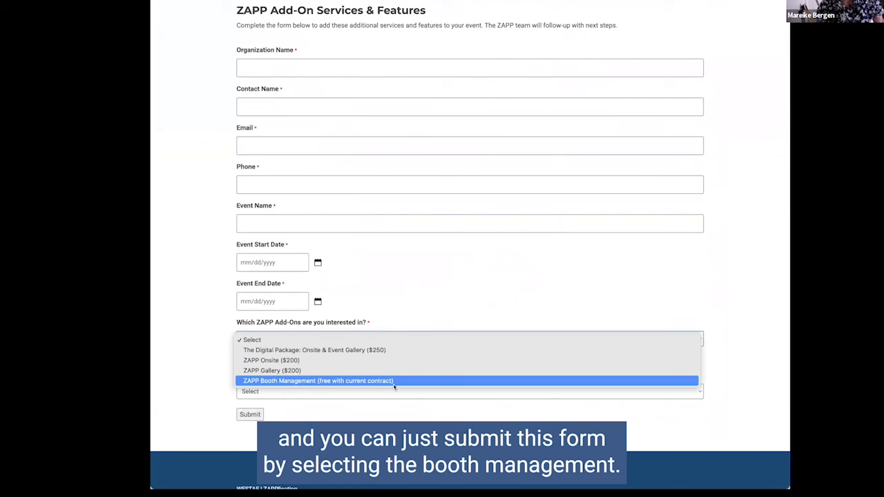
click(509, 407)
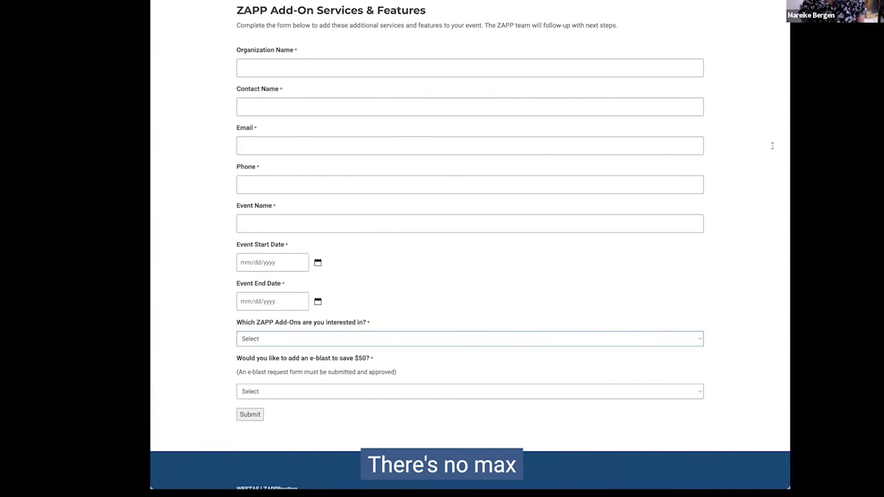
Return to the Booth Management page of the ZAPP Snowy Range Demo Art Festival 2022
key(ctrl+shift+Tab)
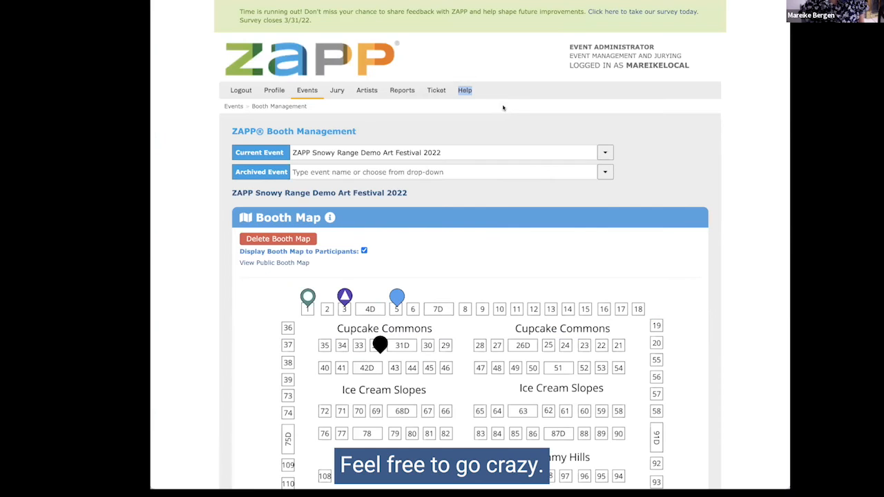
scroll(551, 200, down, 1)
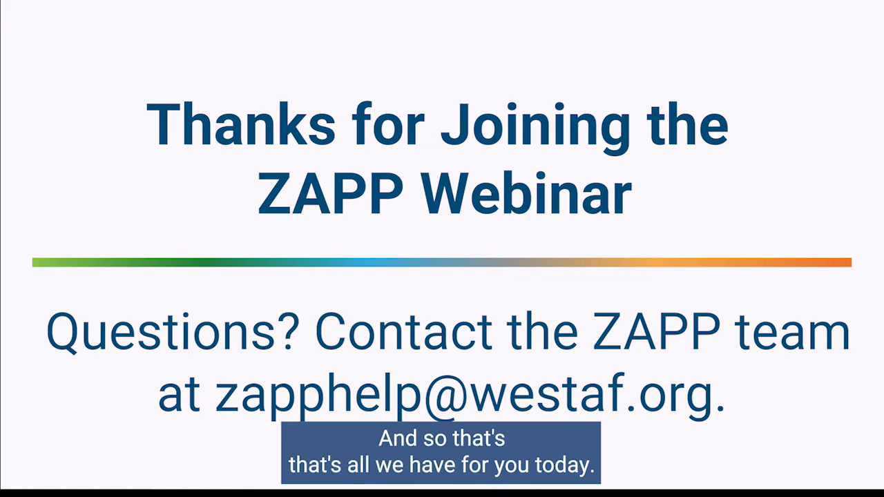